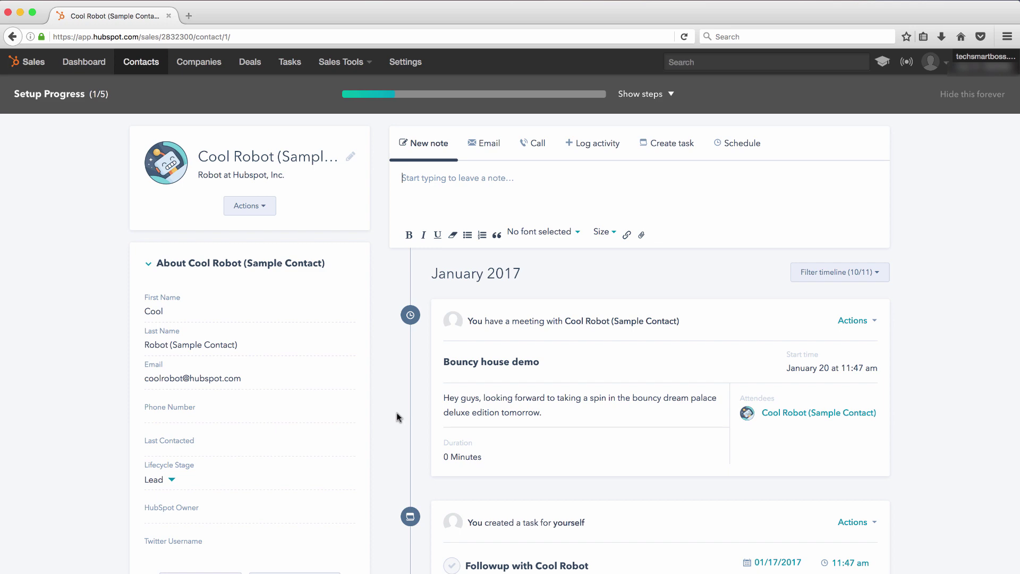
Scroll down the Cool Robot sample contact record to review its details and timeline.
scroll(396, 413, "down", 5)
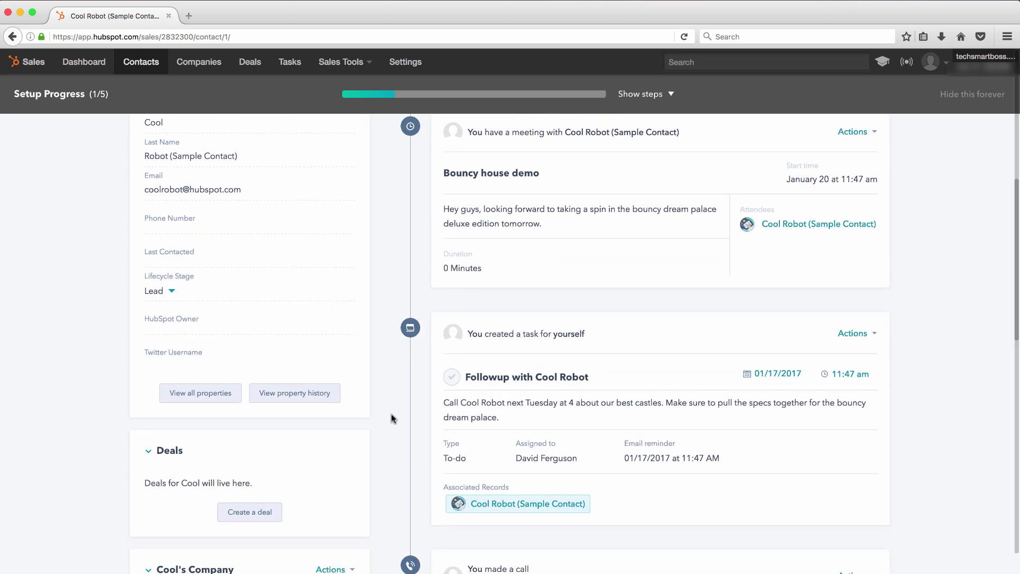
scroll(387, 423, "down", 5)
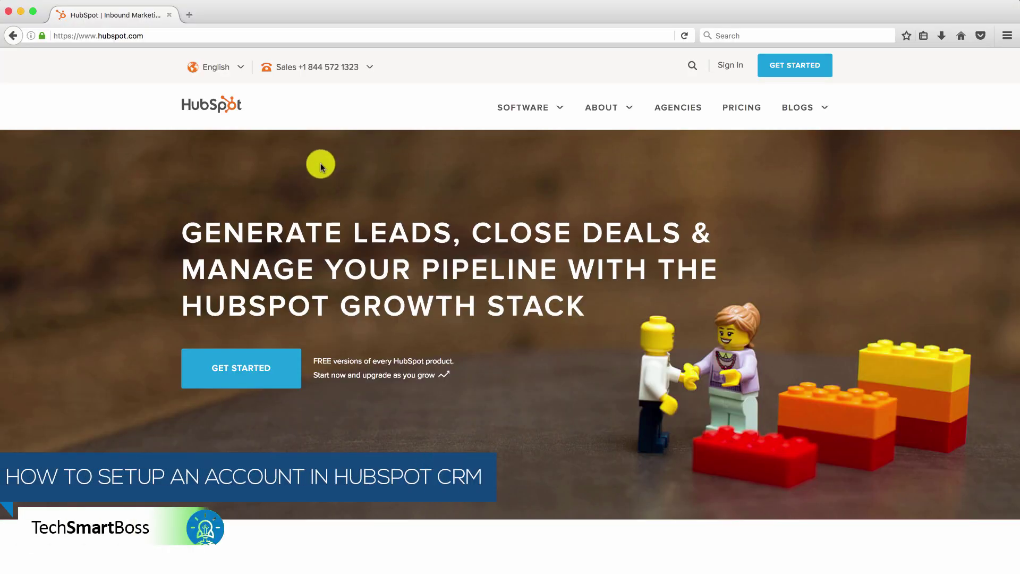
Go to the HubSpot CRM product page from the Software menu and scroll through it.
left_click(543, 114)
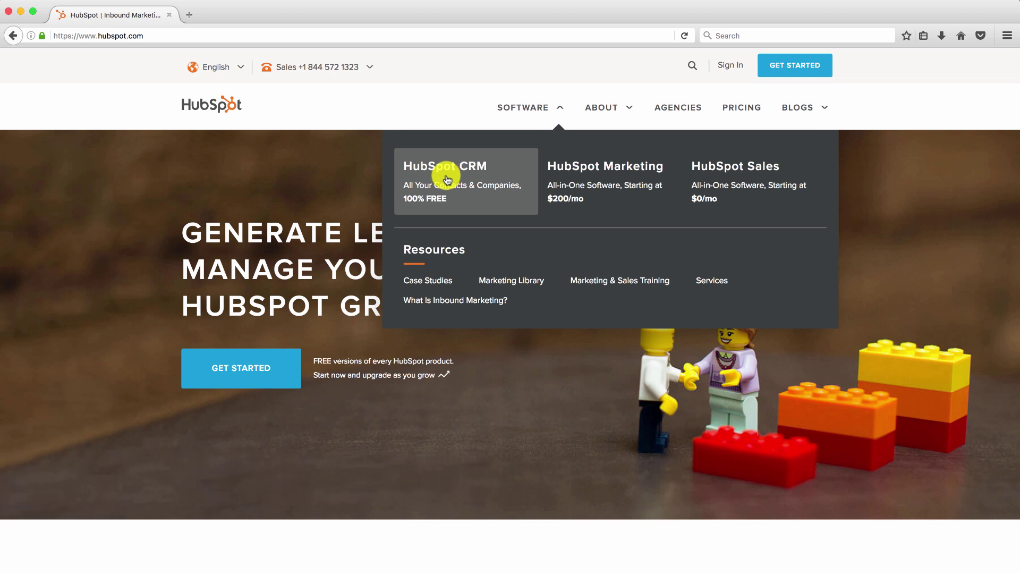
left_click(447, 180)
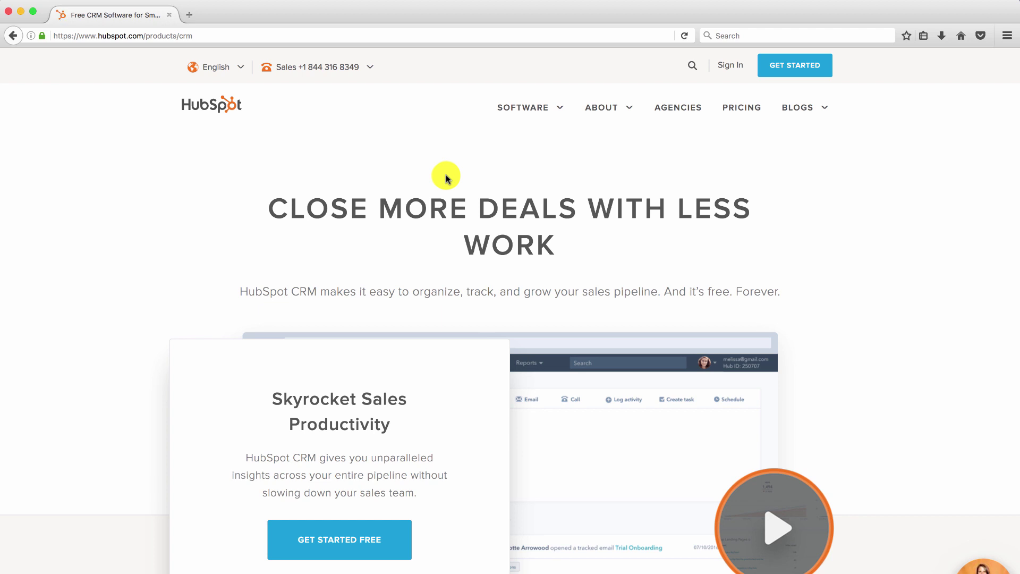
scroll(477, 268, "down", 1)
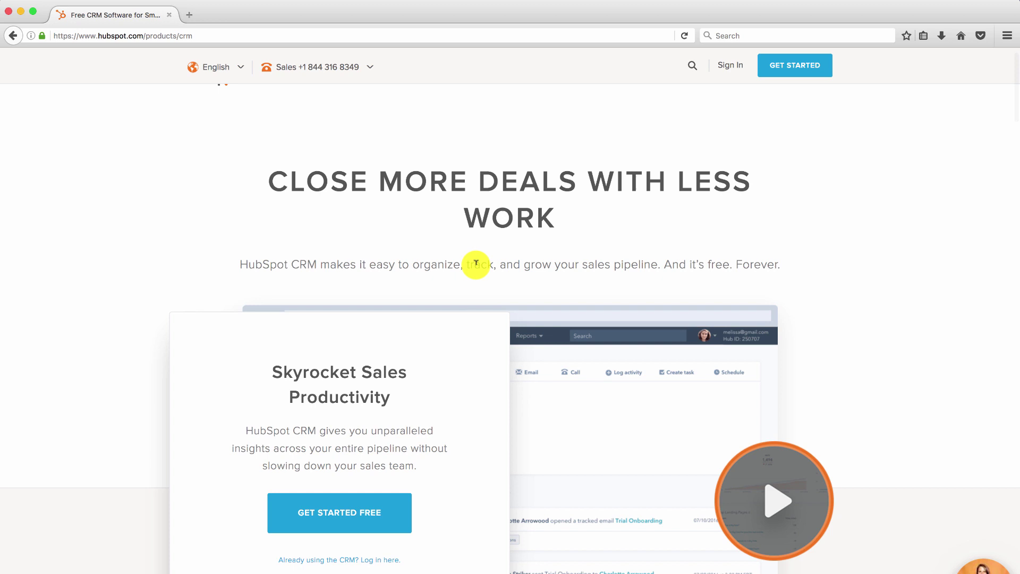
scroll(477, 264, "up", 1)
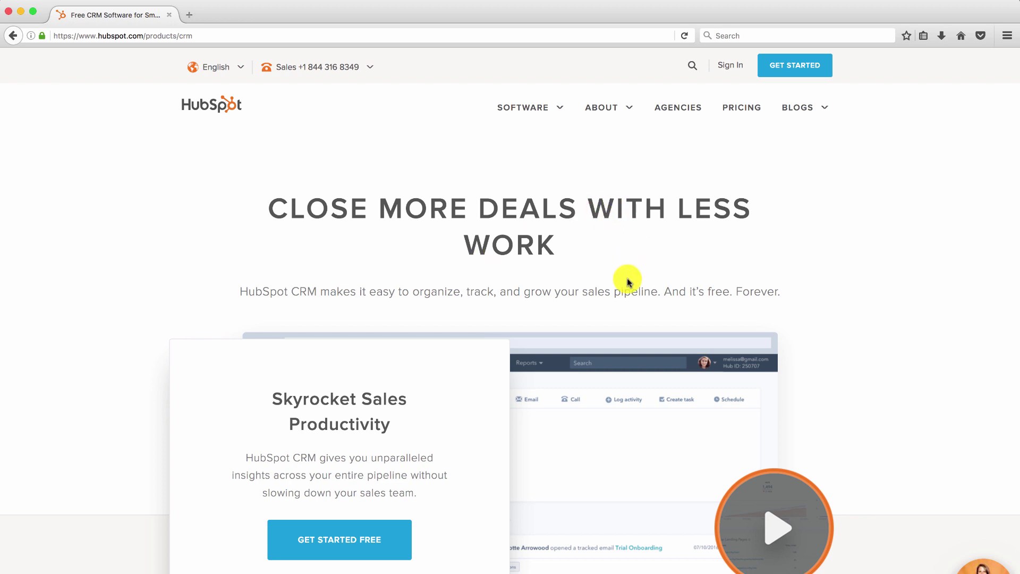
scroll(441, 438, "down", 1)
scroll(441, 437, "down", 1)
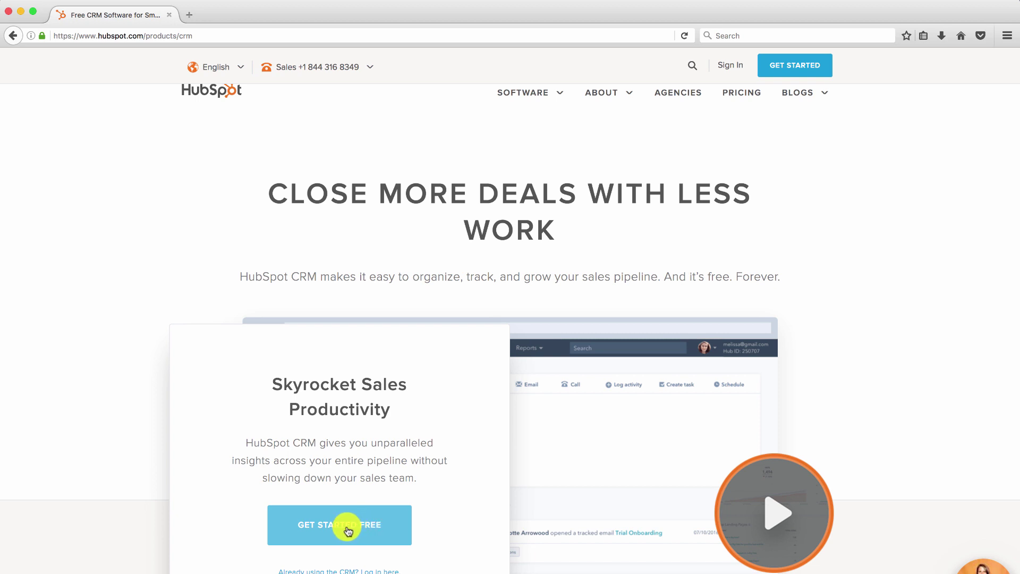
Start the free CRM sign-up and enter the work e-mail address.
left_click(356, 540)
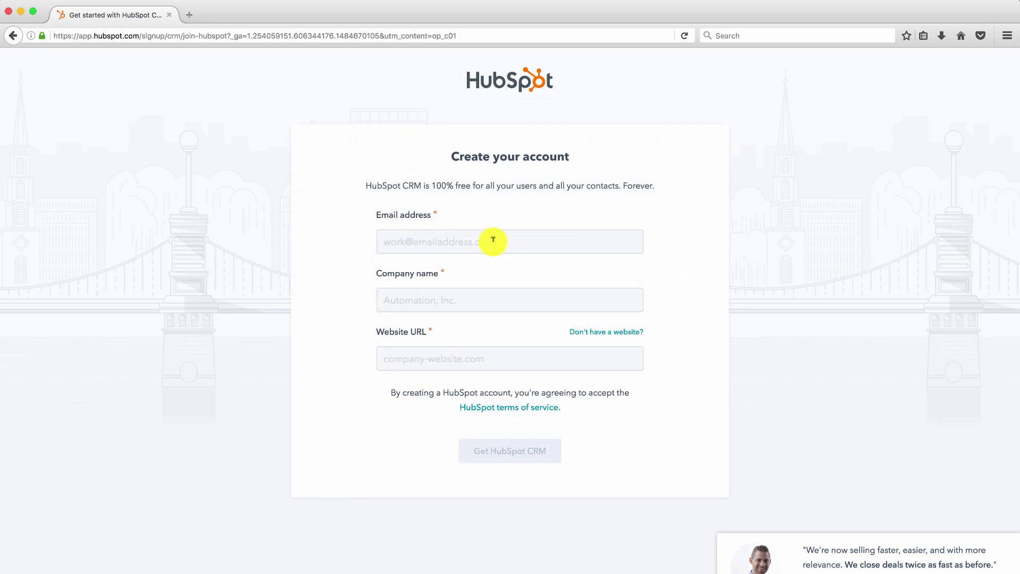
left_click(493, 241)
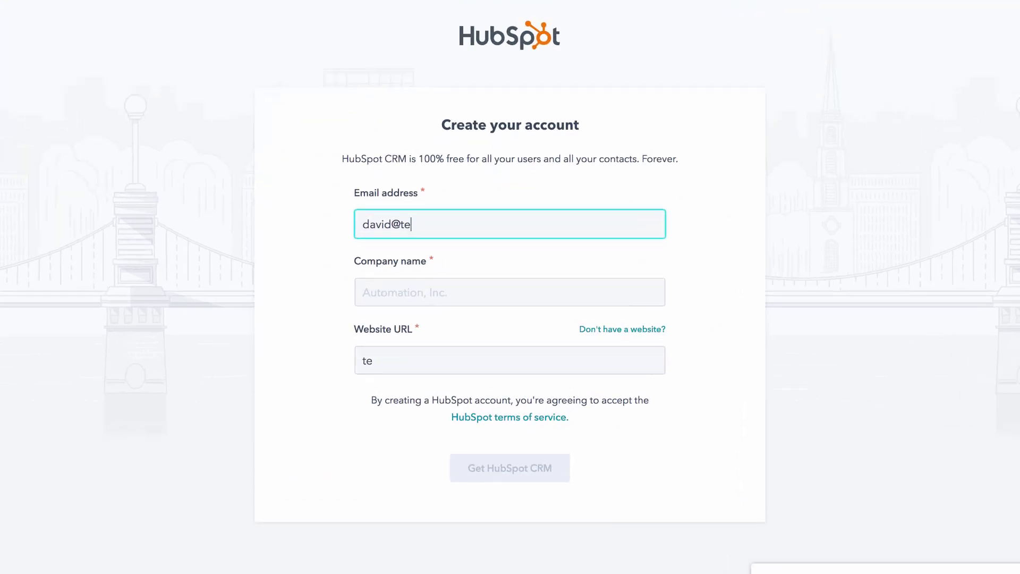
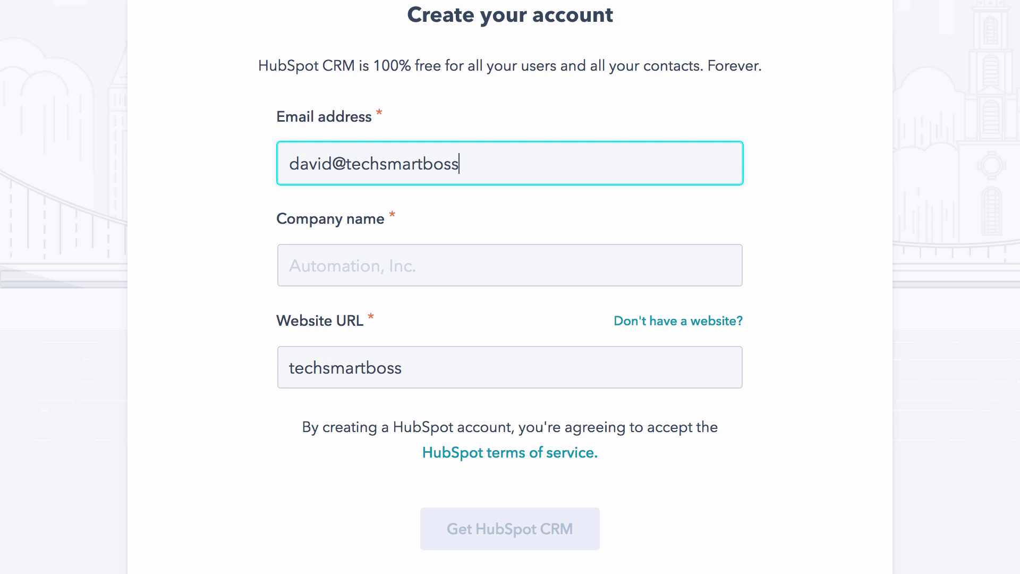
key("Tab")
type("Tech")
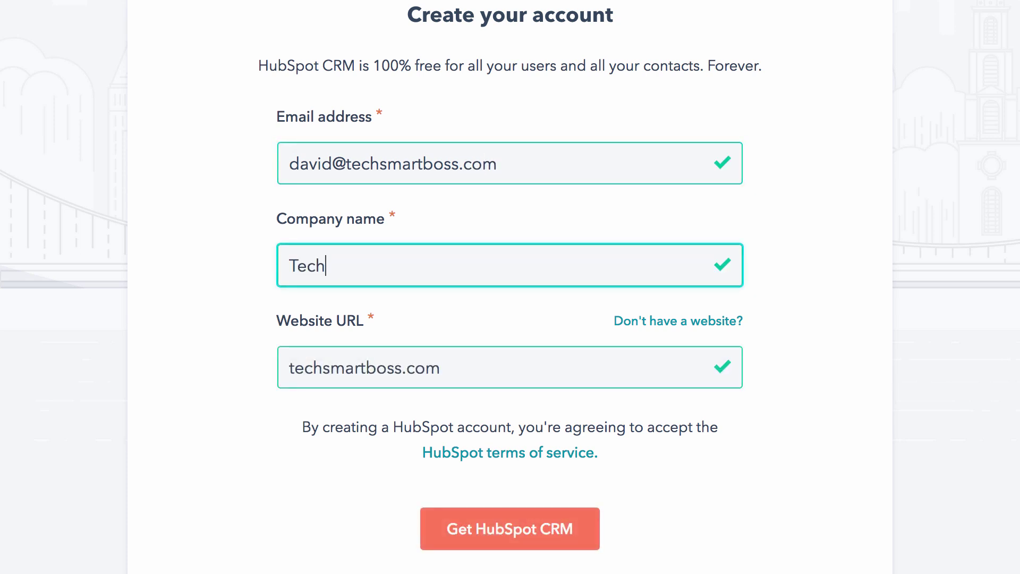
type(" Sm")
type("a")
key("BackSpace")
type("mart Boss")
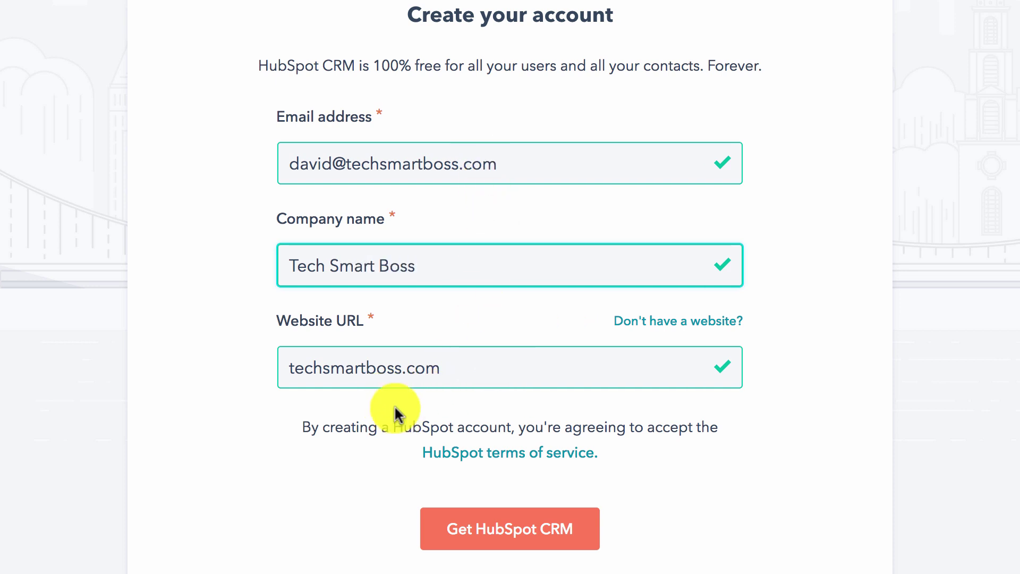
left_click(289, 366)
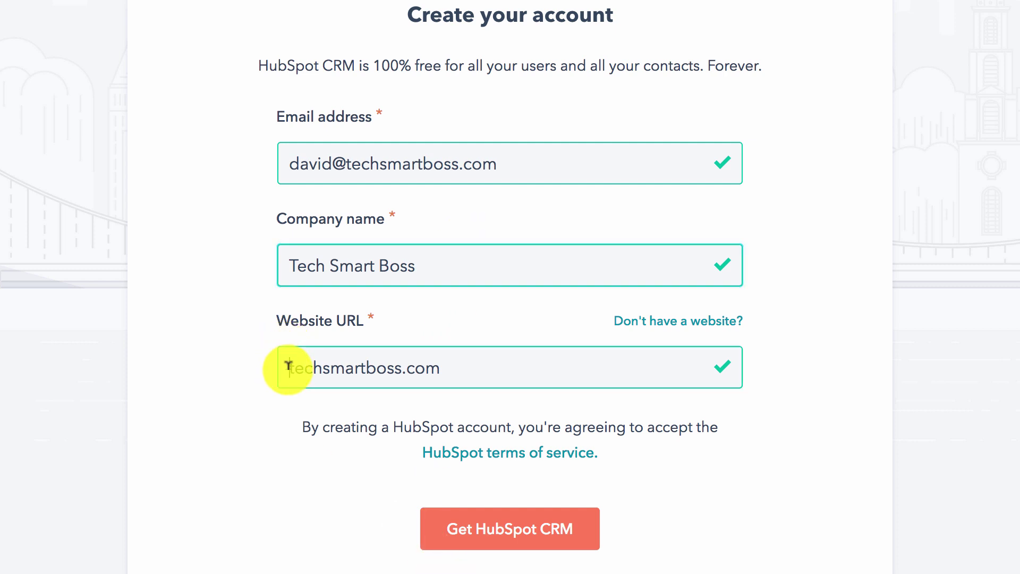
type("www.")
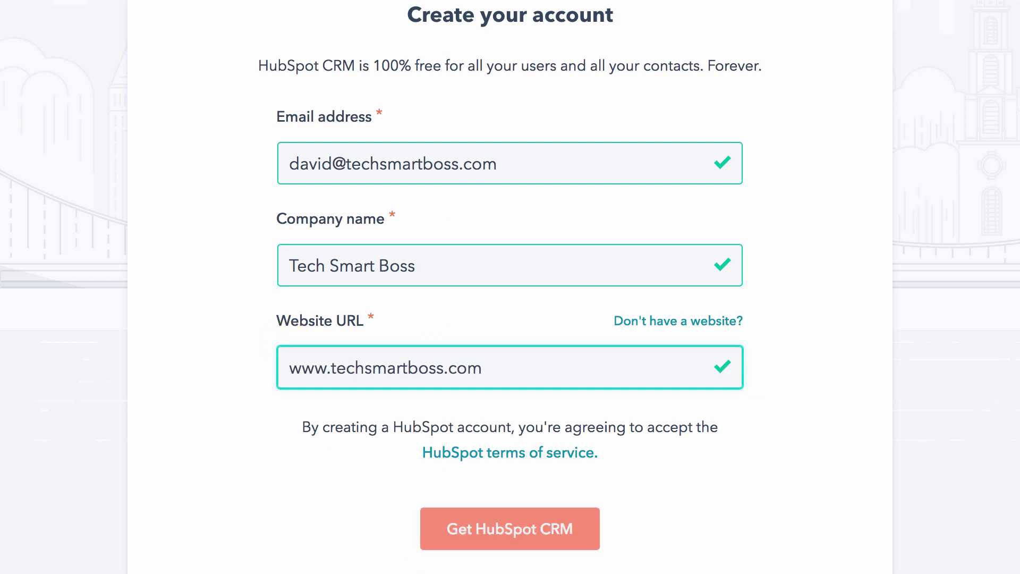
left_click(502, 538)
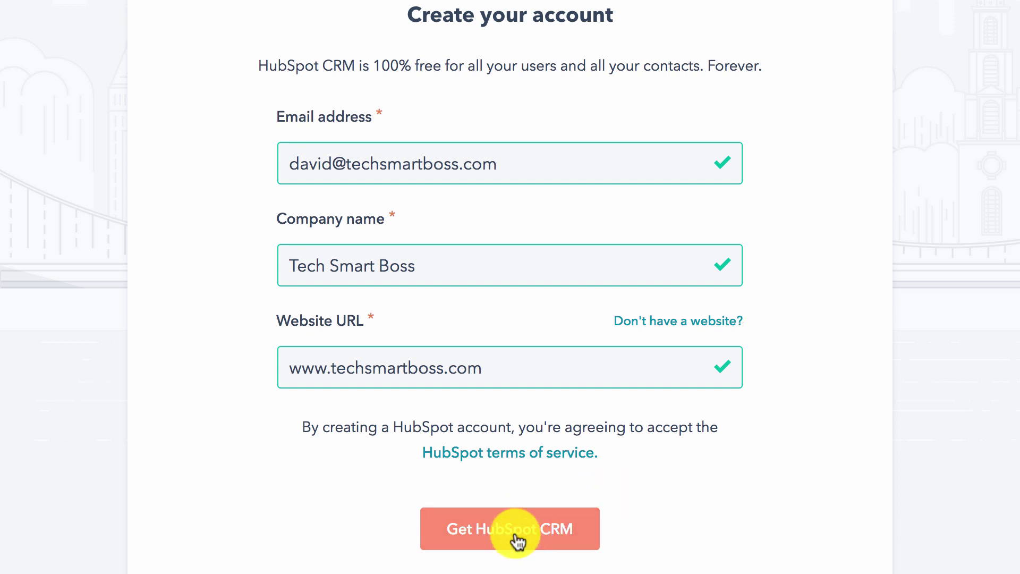
Enter the user's full name and an account password, save, and decline the browser's remember-login offer.
left_click(518, 538)
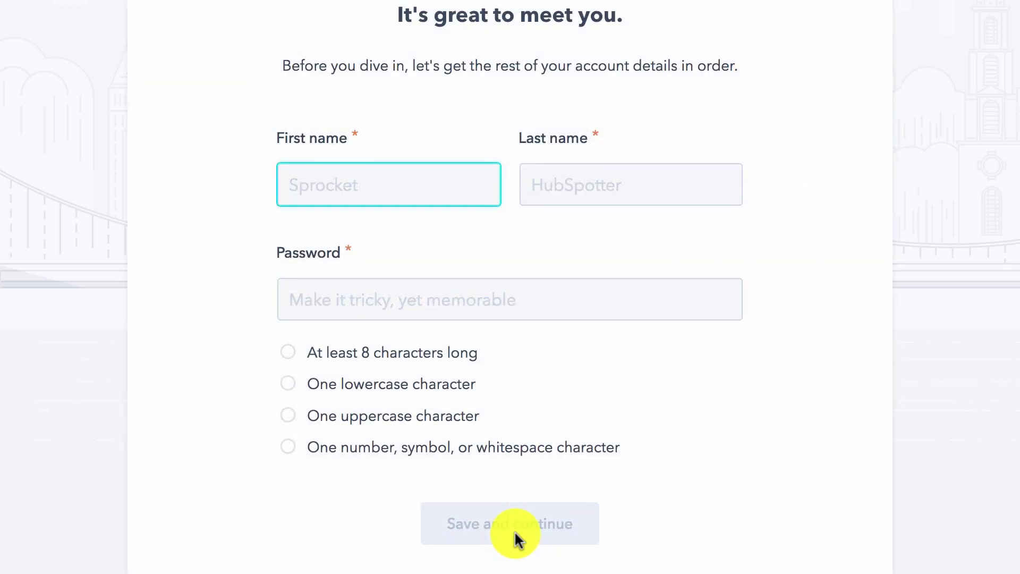
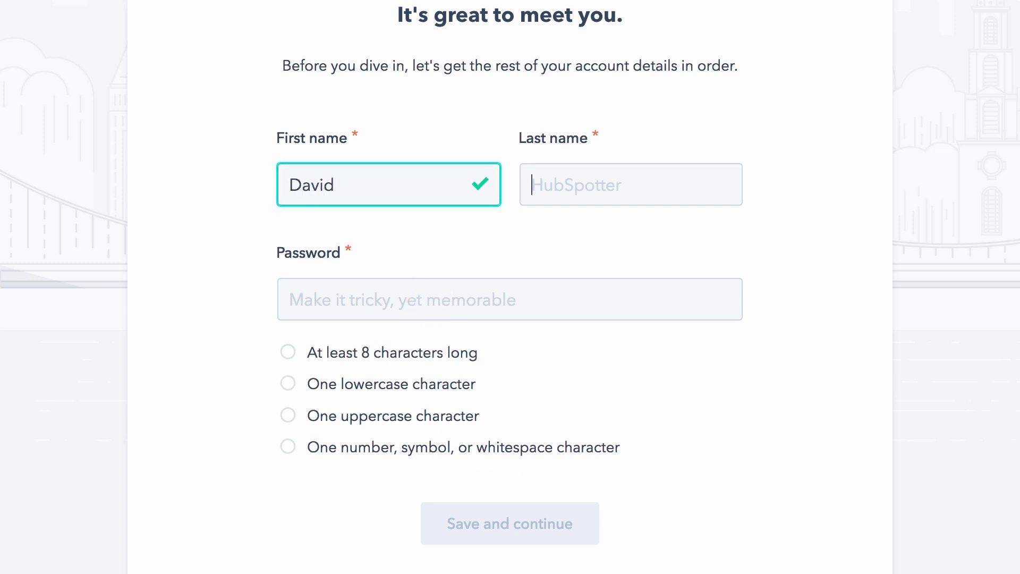
key("Tab")
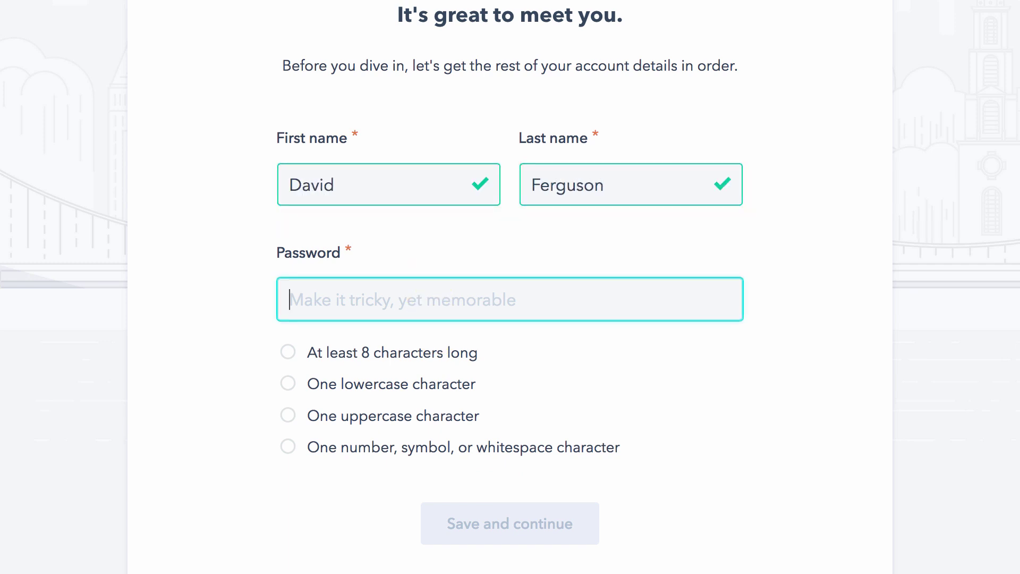
type("Password1!")
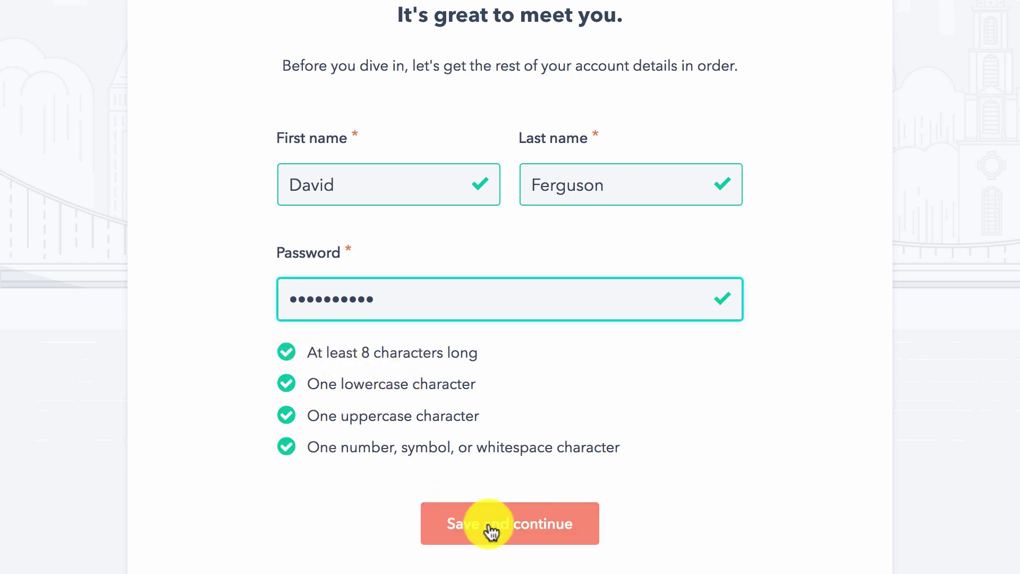
left_click(513, 528)
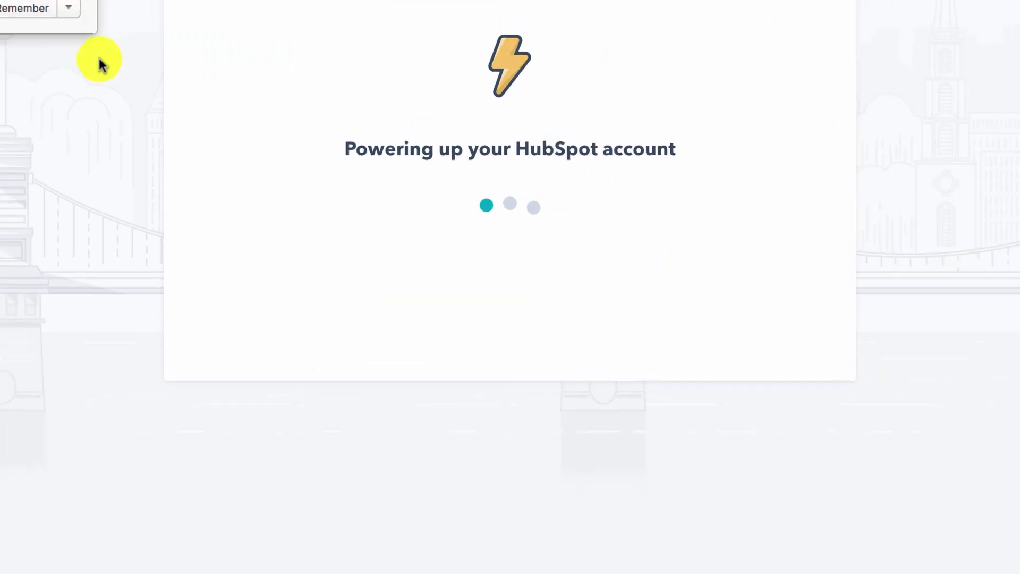
left_click(240, 51)
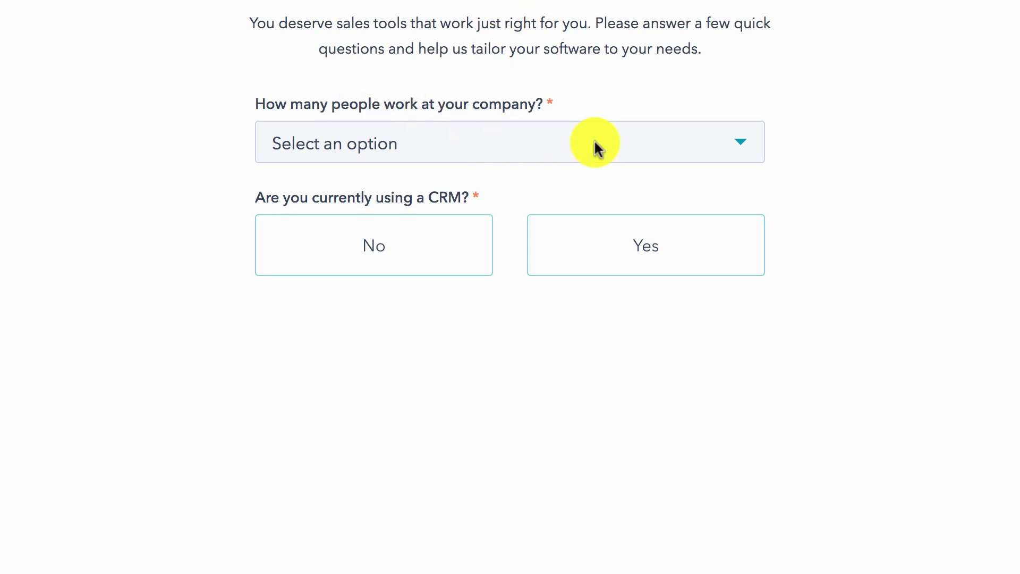
Set the company size to 1 and answer No to currently using a CRM.
left_click(595, 145)
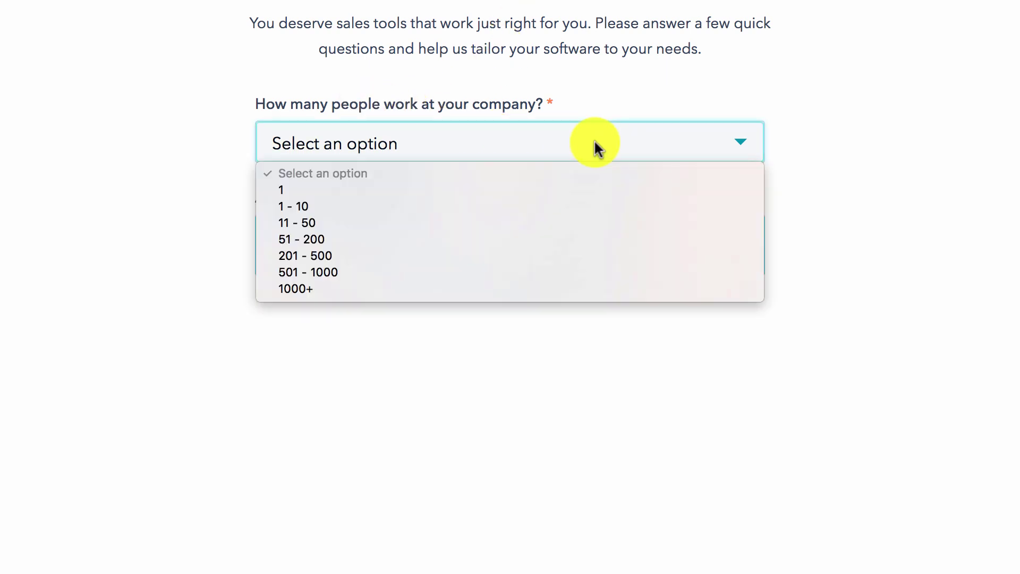
left_click(531, 190)
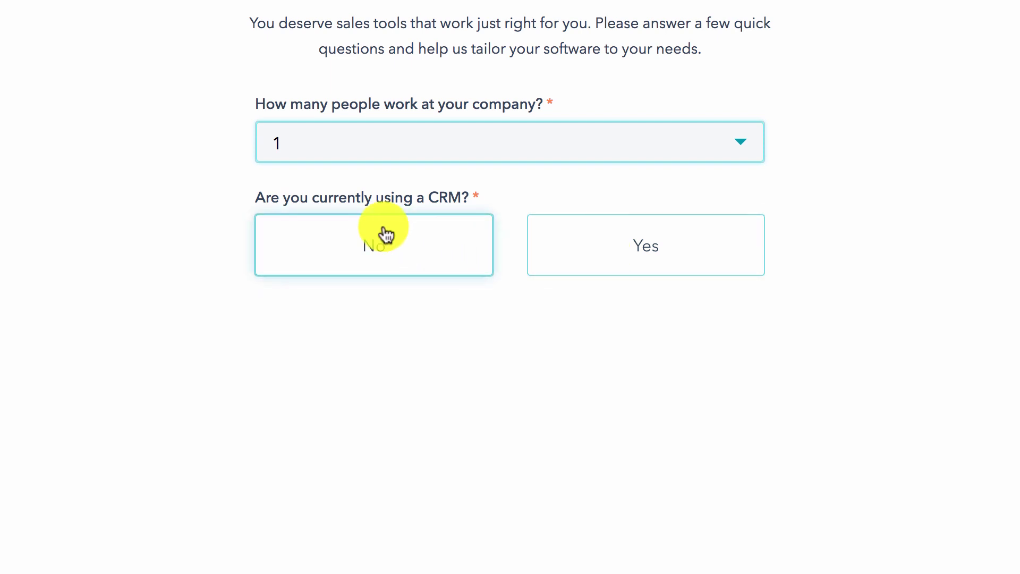
left_click(375, 247)
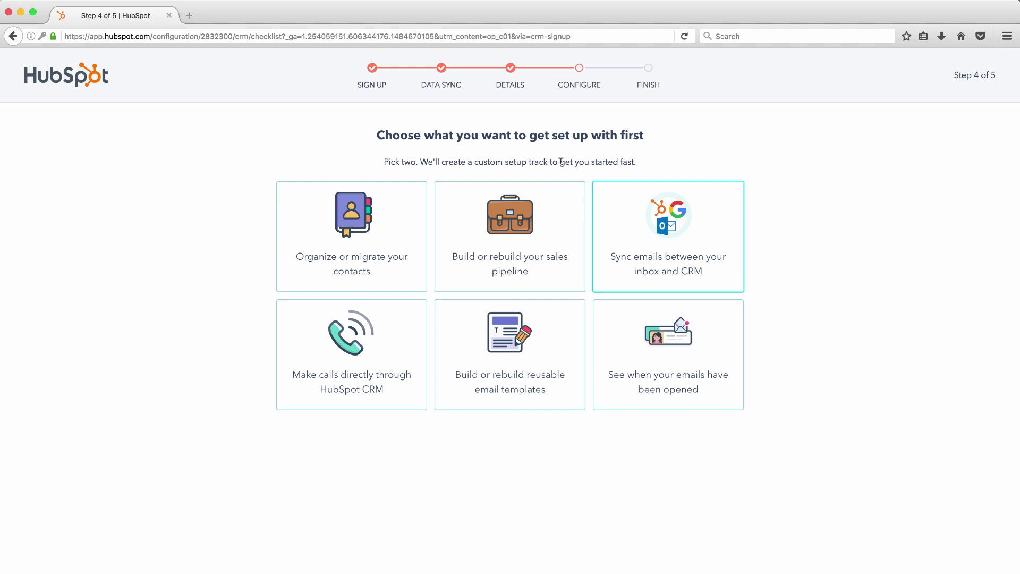
Pick Build sales pipeline and Sync emails as setup goals and finish onboarding.
left_click(664, 253)
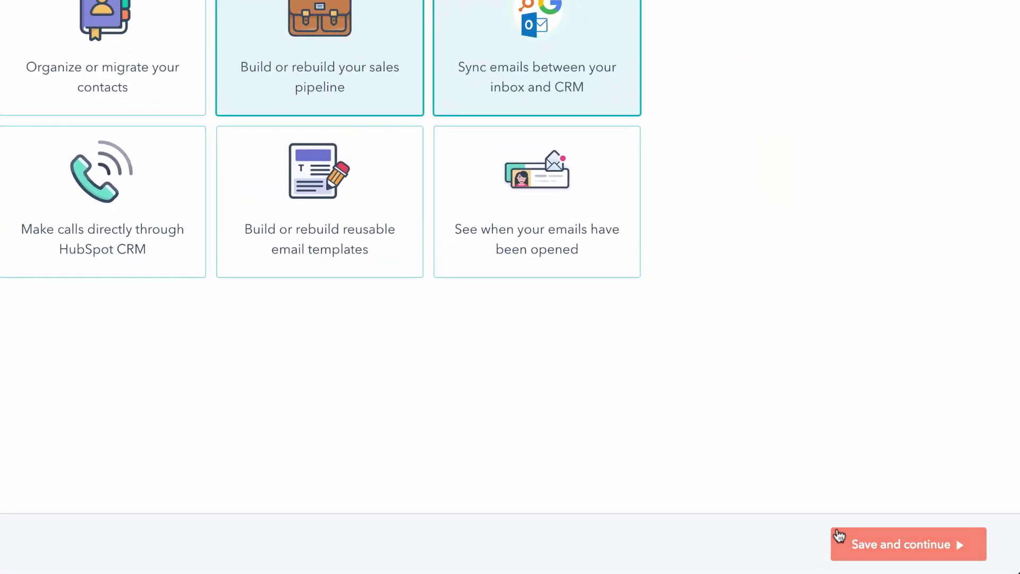
left_click(898, 555)
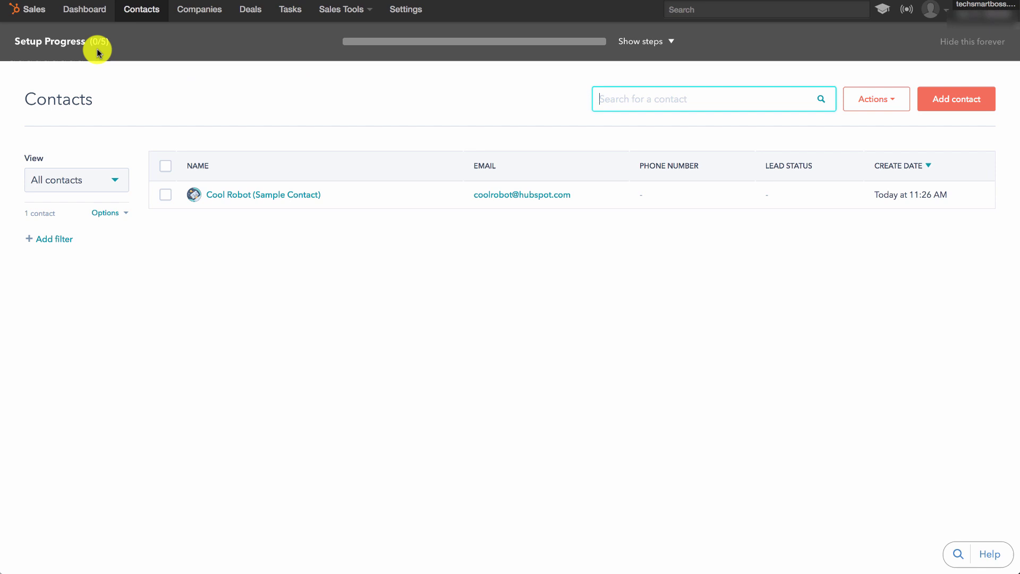
Expand the Setup Progress checklist to list the five onboarding tasks.
left_click(655, 43)
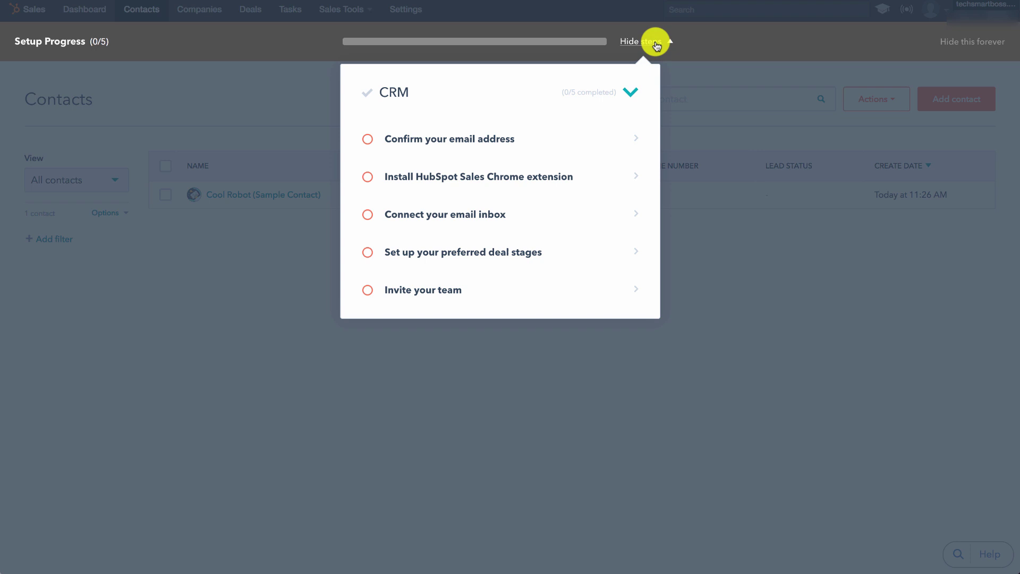
Hide the setup checklist and glance at the saved contact views.
left_click(657, 46)
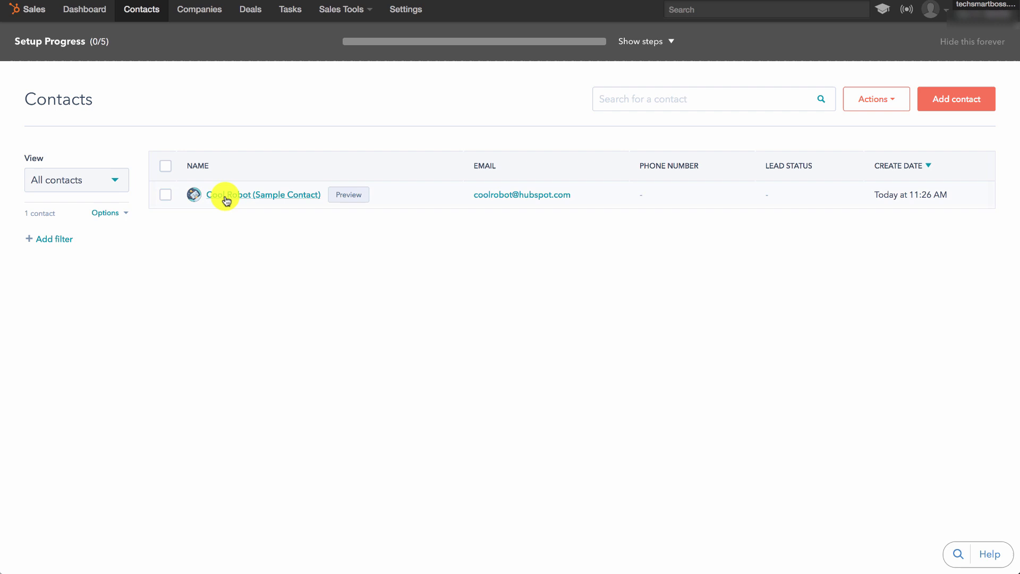
left_click(116, 183)
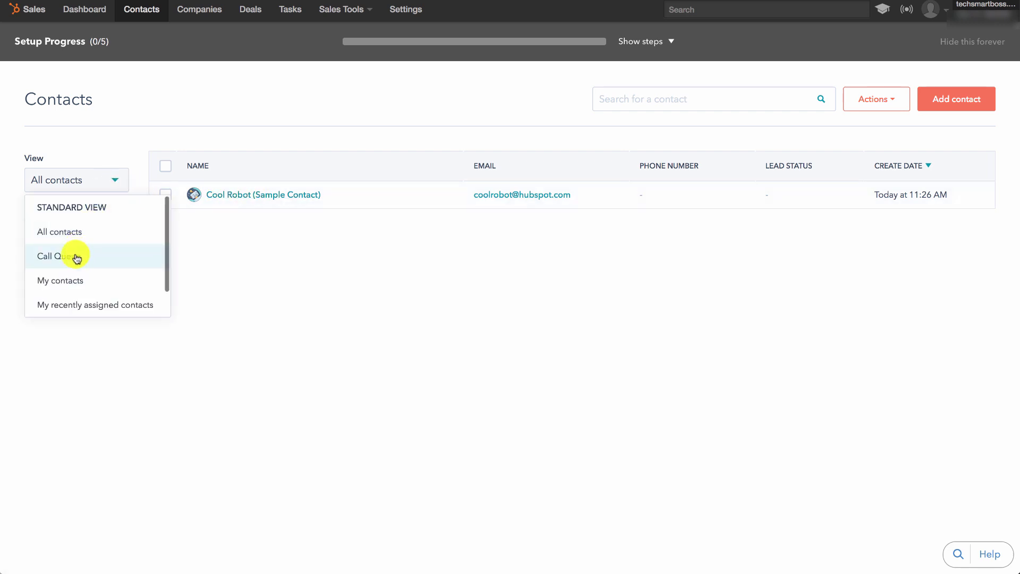
left_click(116, 183)
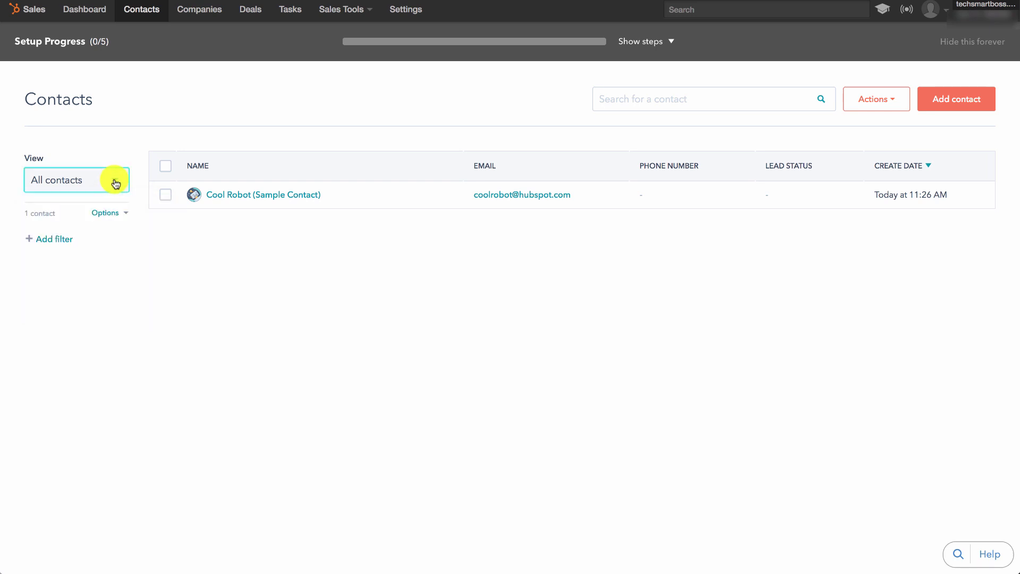
Browse the Add filter properties without filtering, then open the Cool Robot (Sample Contact) record.
left_click(56, 238)
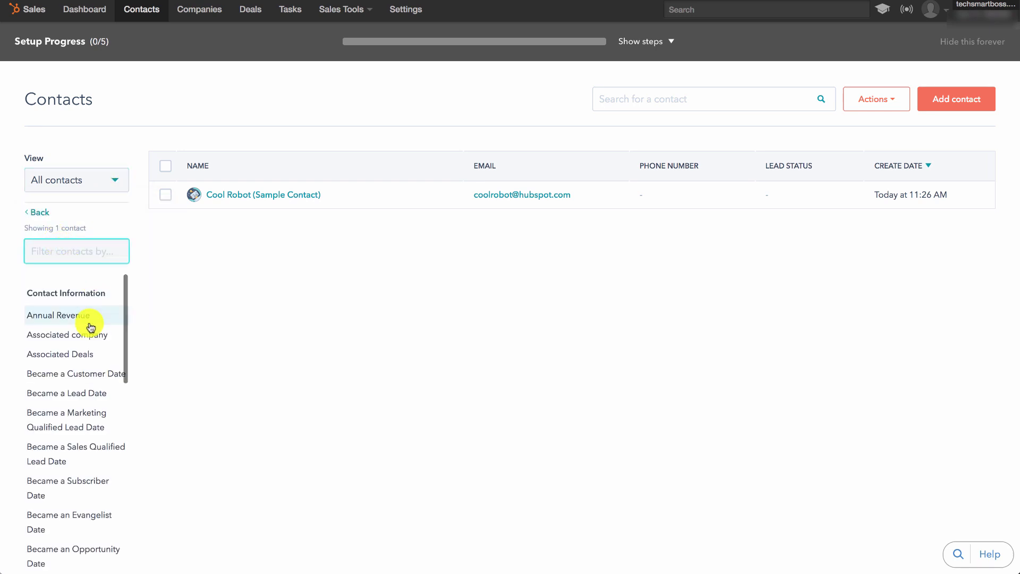
scroll(75, 367, "down", 4)
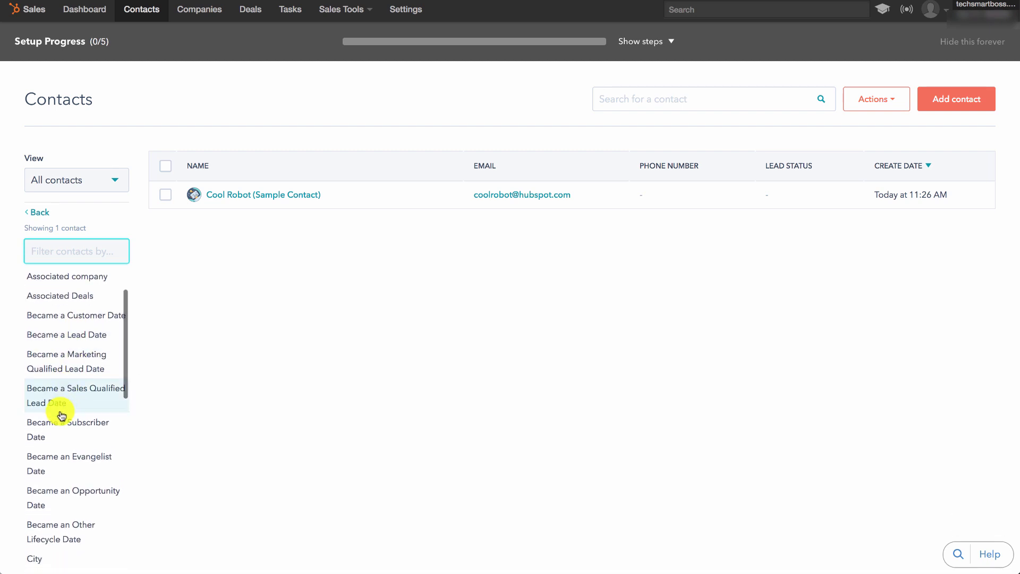
scroll(58, 442, "down", 4)
scroll(62, 439, "up", 9)
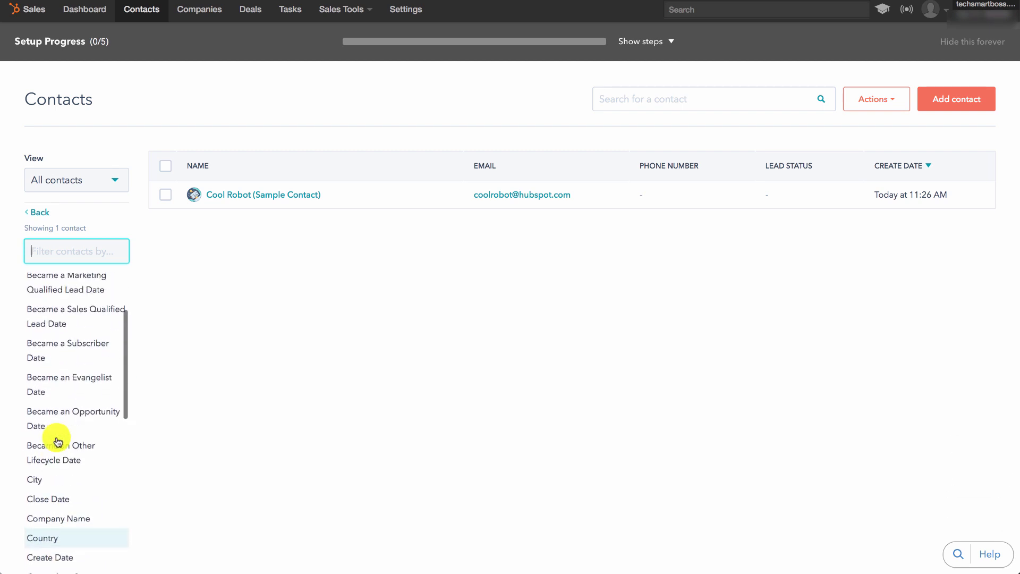
left_click(39, 214)
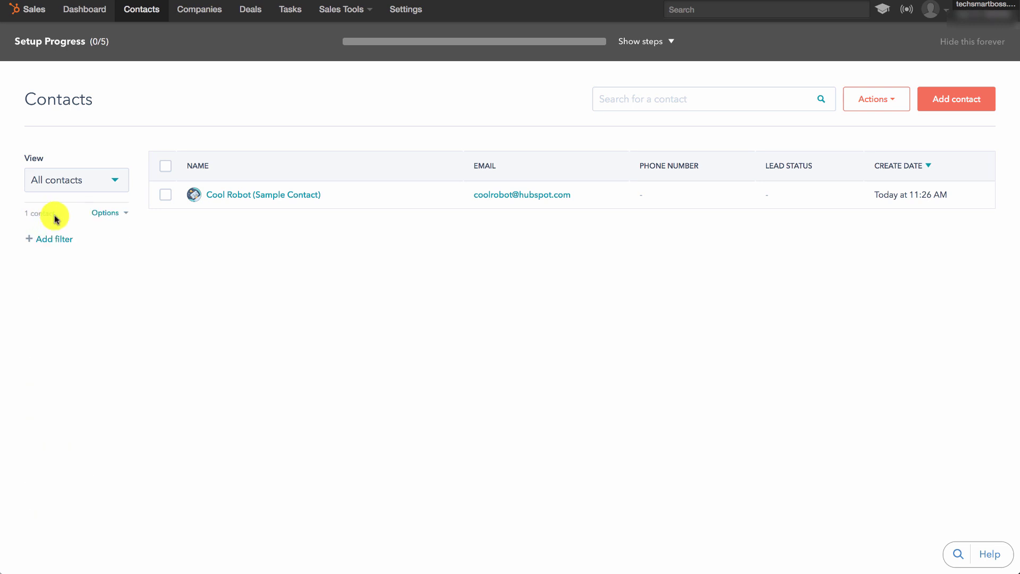
left_click(251, 200)
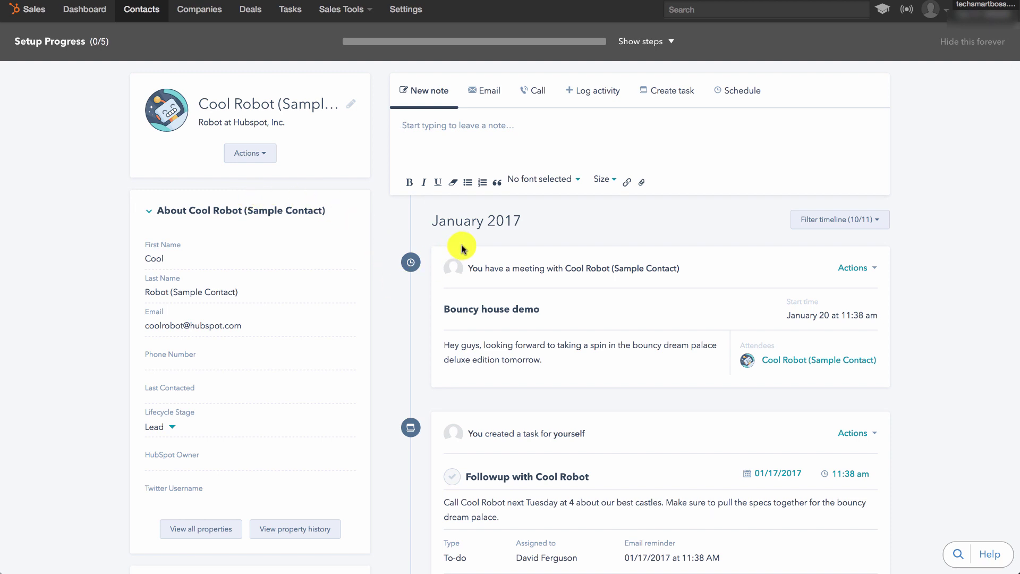
scroll(467, 310, "down", 3)
scroll(470, 310, "down", 2)
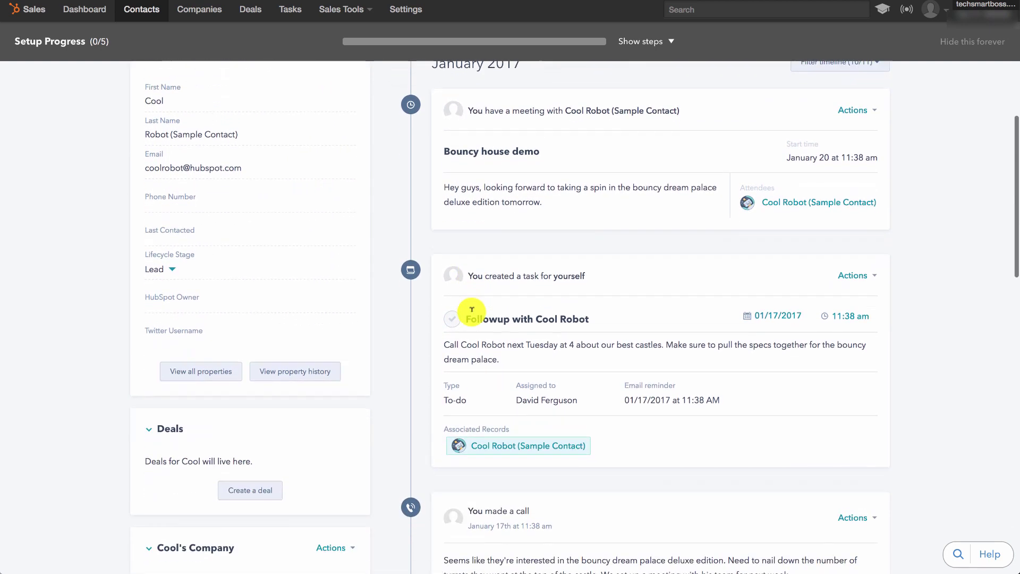
scroll(486, 250, "up", 2)
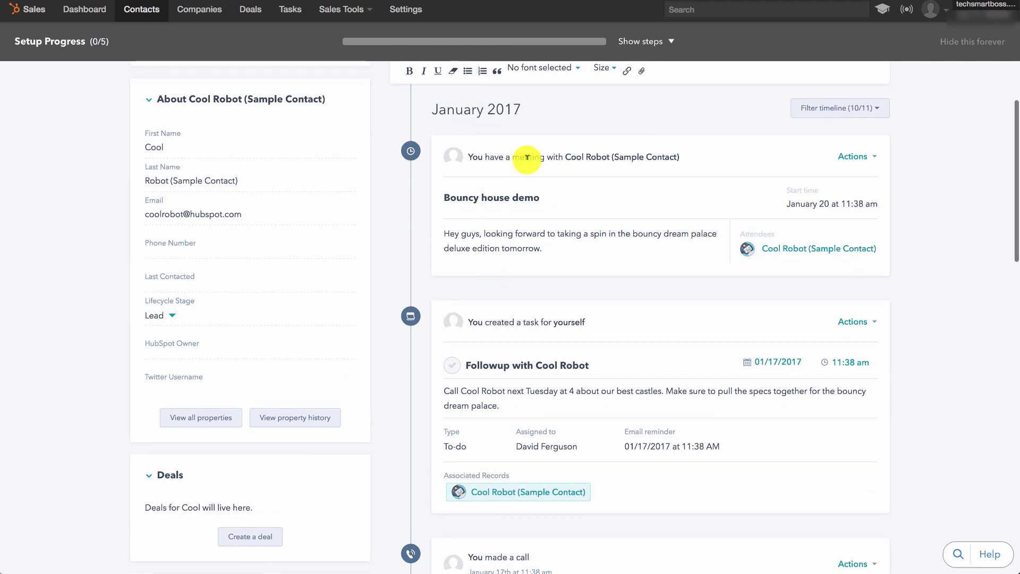
scroll(524, 239, "down", 3)
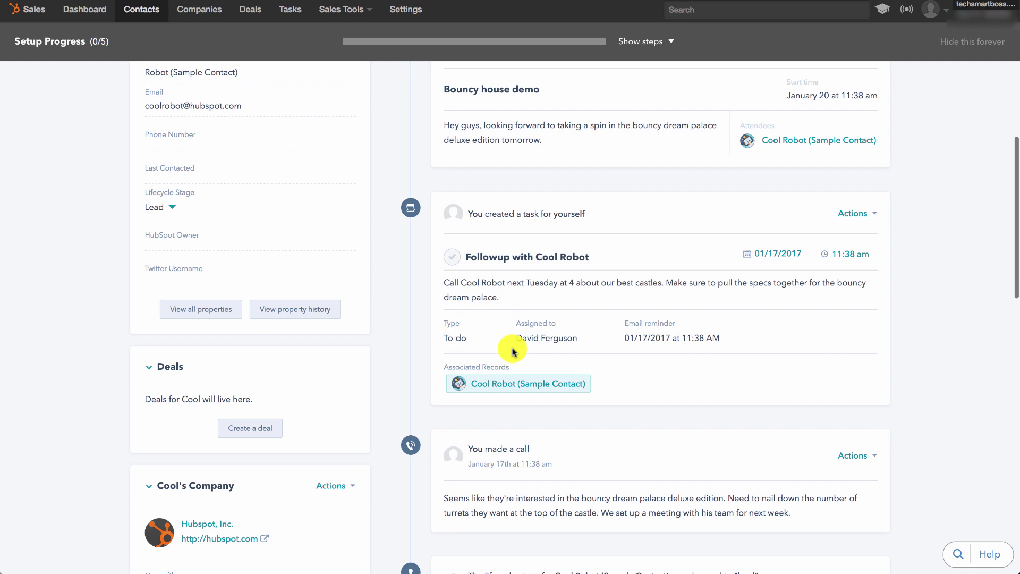
scroll(639, 265, "down", 1)
scroll(639, 264, "down", 4)
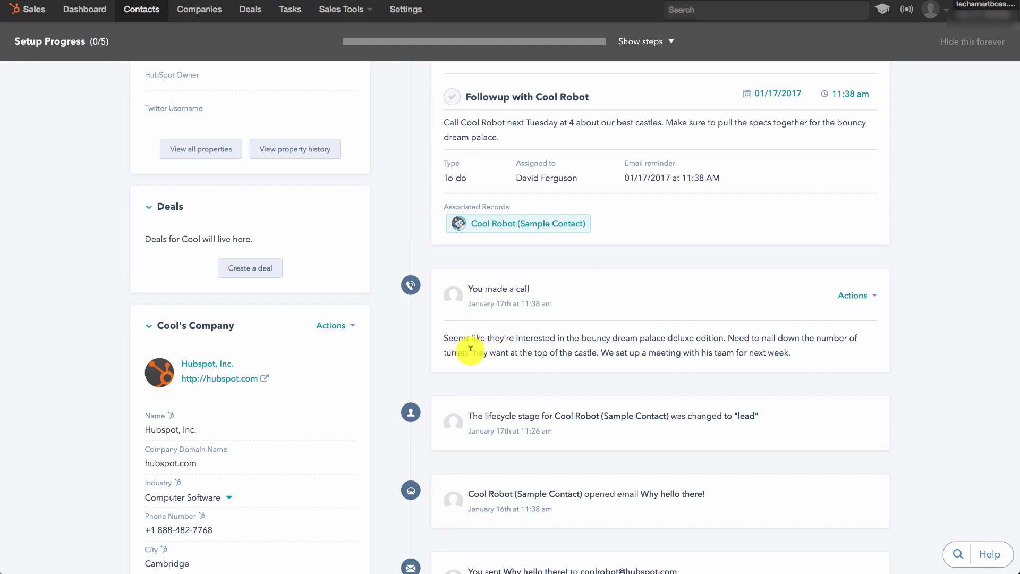
scroll(471, 349, "down", 3)
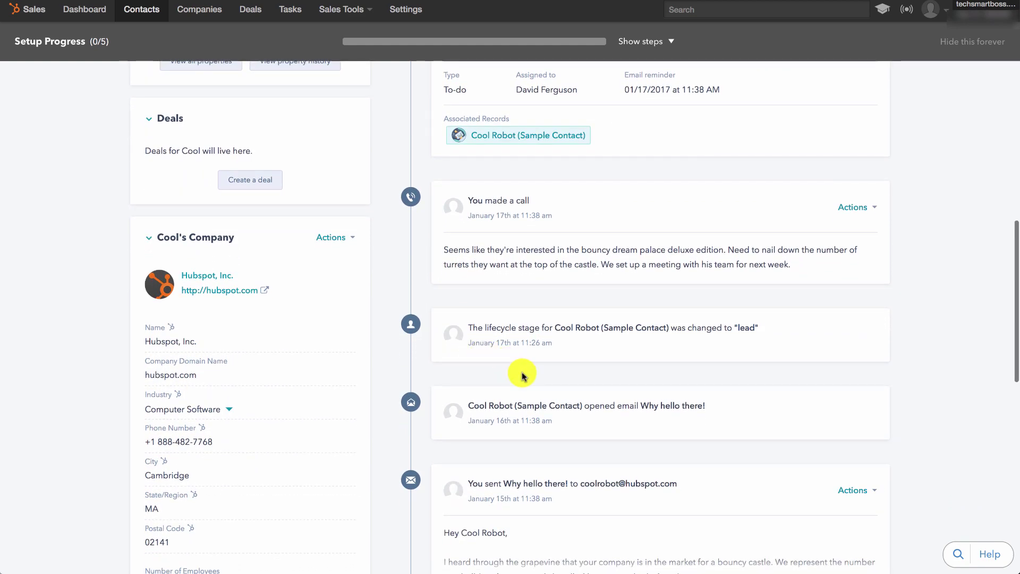
scroll(523, 375, "down", 3)
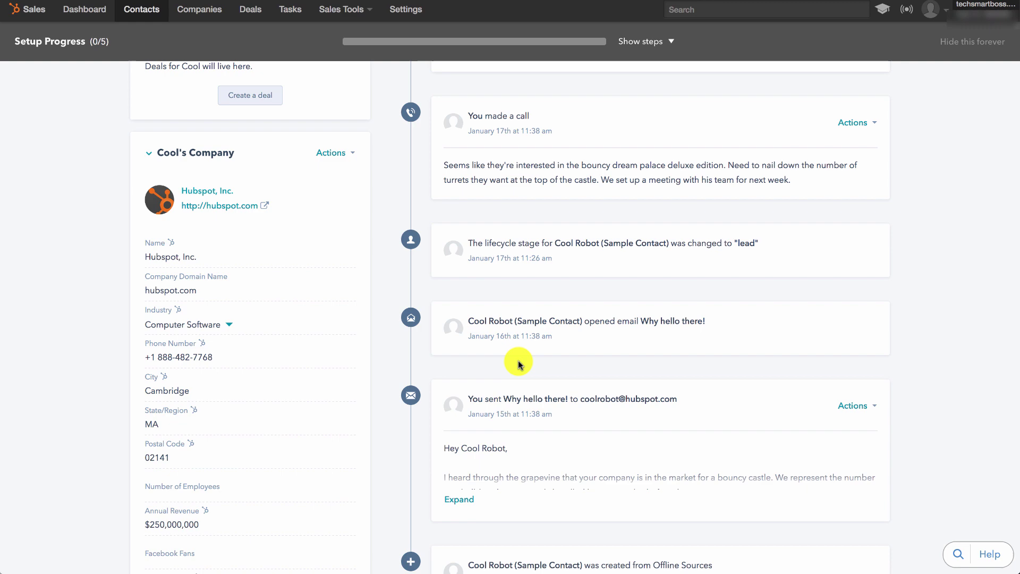
scroll(519, 364, "down", 7)
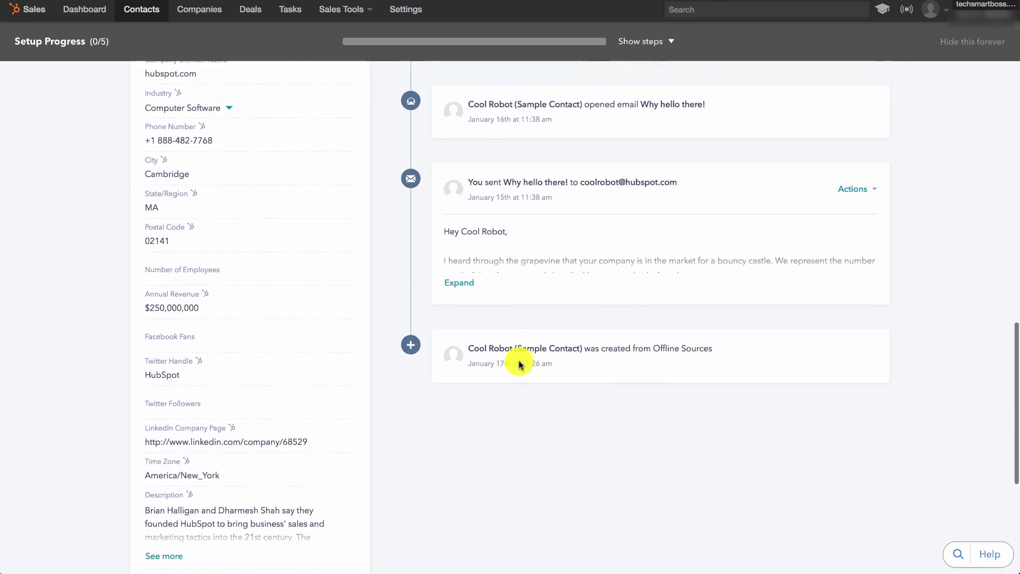
scroll(519, 364, "up", 15)
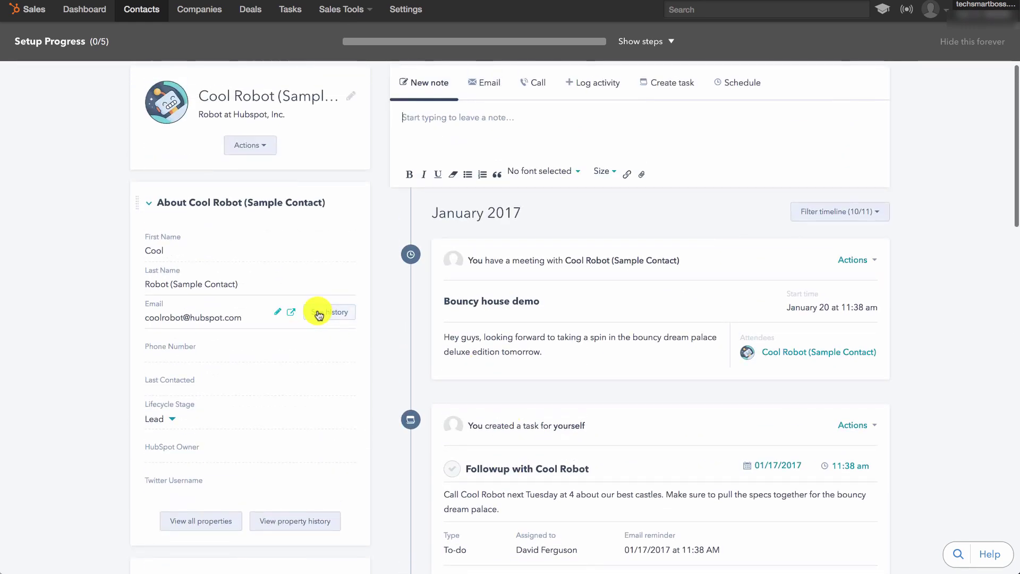
scroll(200, 250, "down", 1)
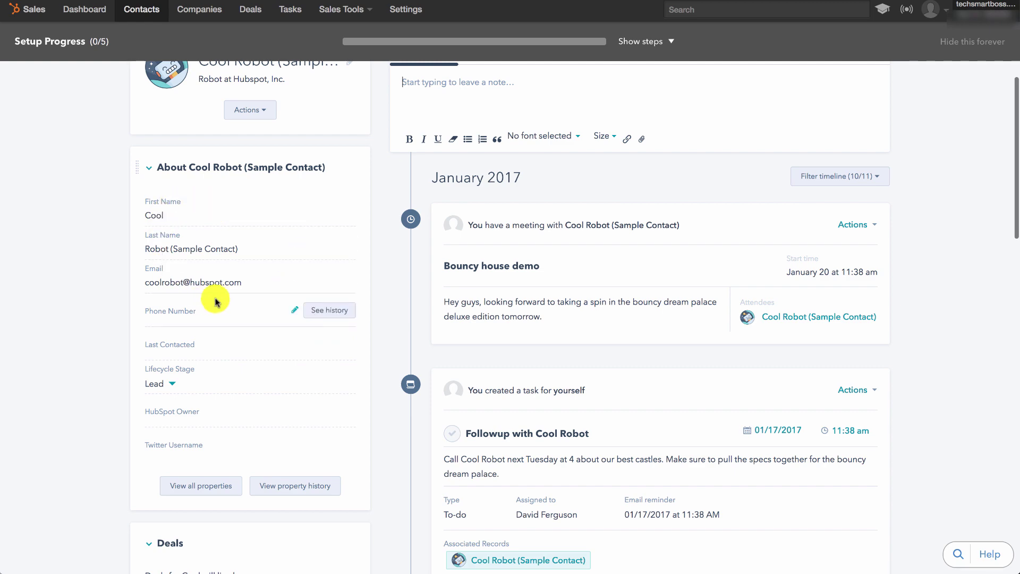
scroll(199, 319, "down", 5)
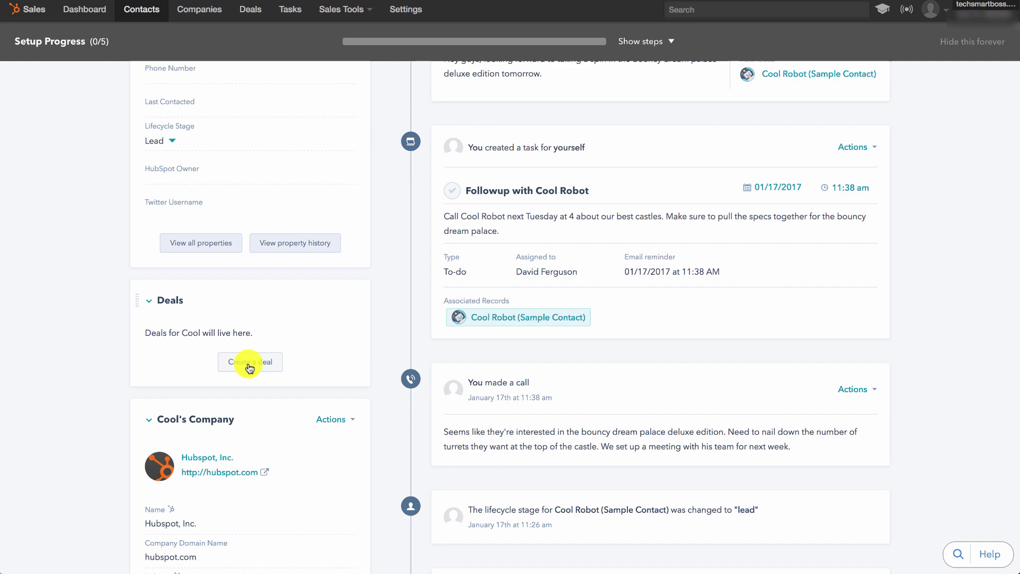
scroll(250, 366, "down", 3)
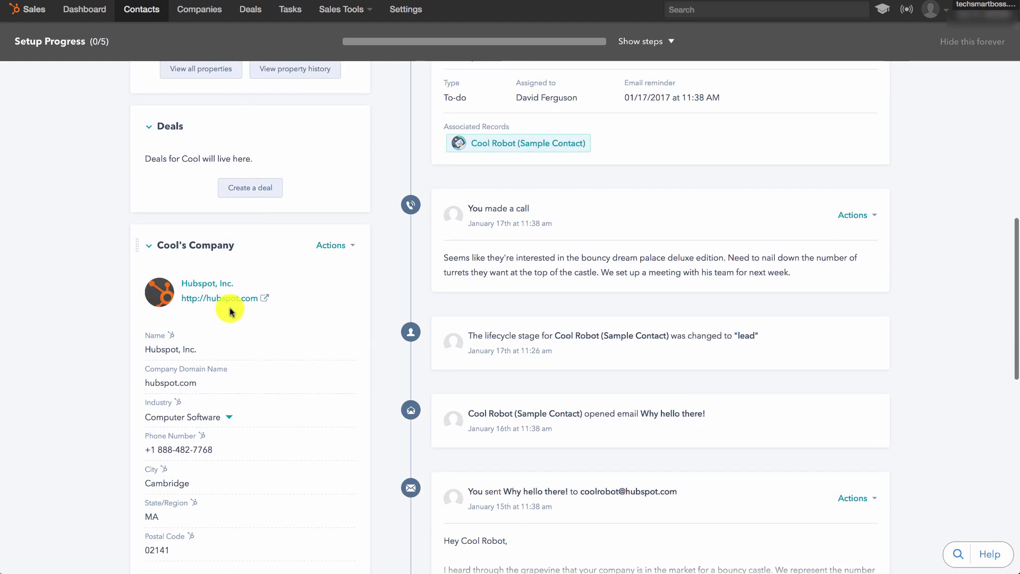
scroll(224, 384, "down", 2)
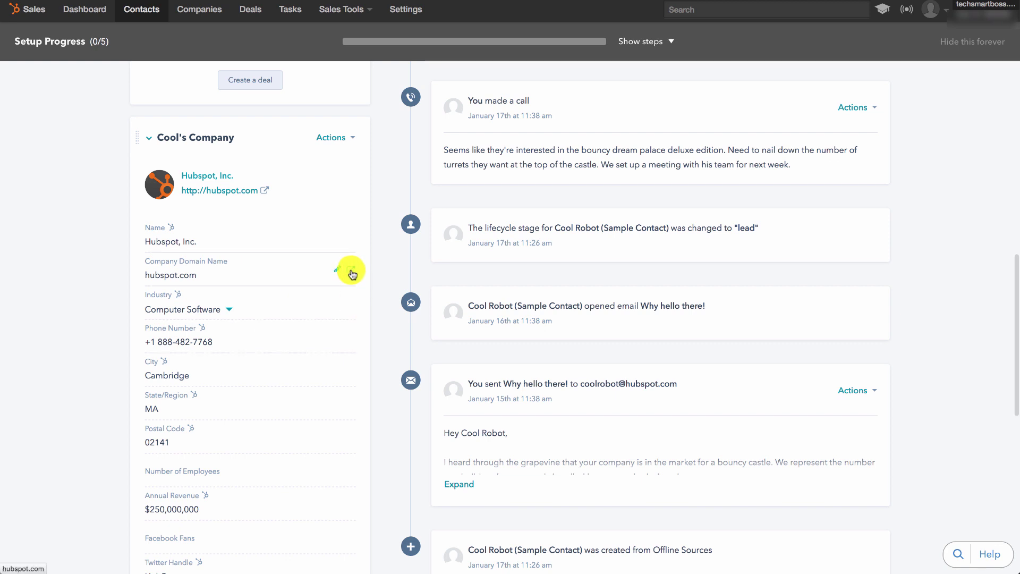
scroll(307, 382, "down", 3)
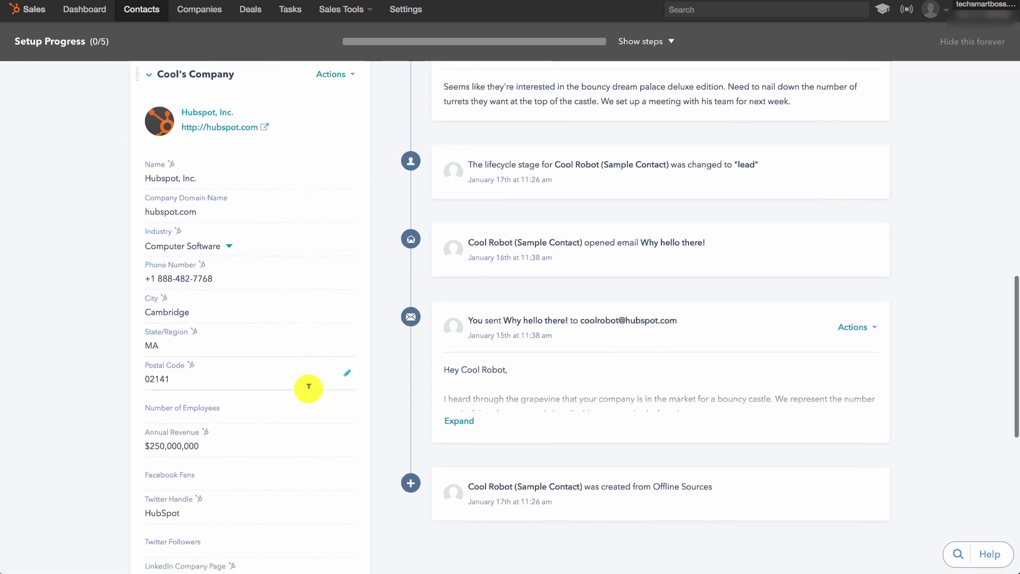
scroll(303, 430, "down", 1)
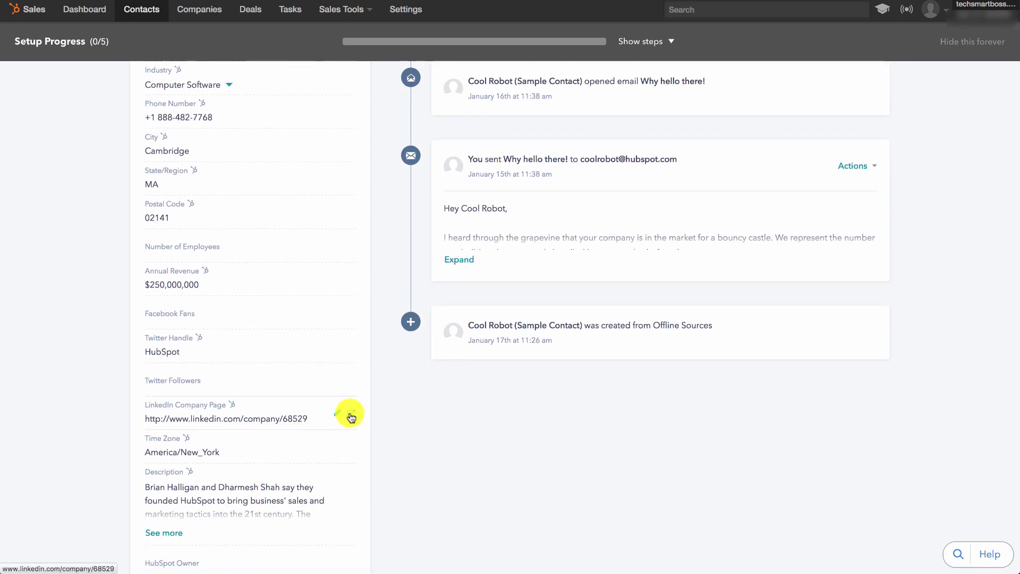
scroll(351, 417, "down", 5)
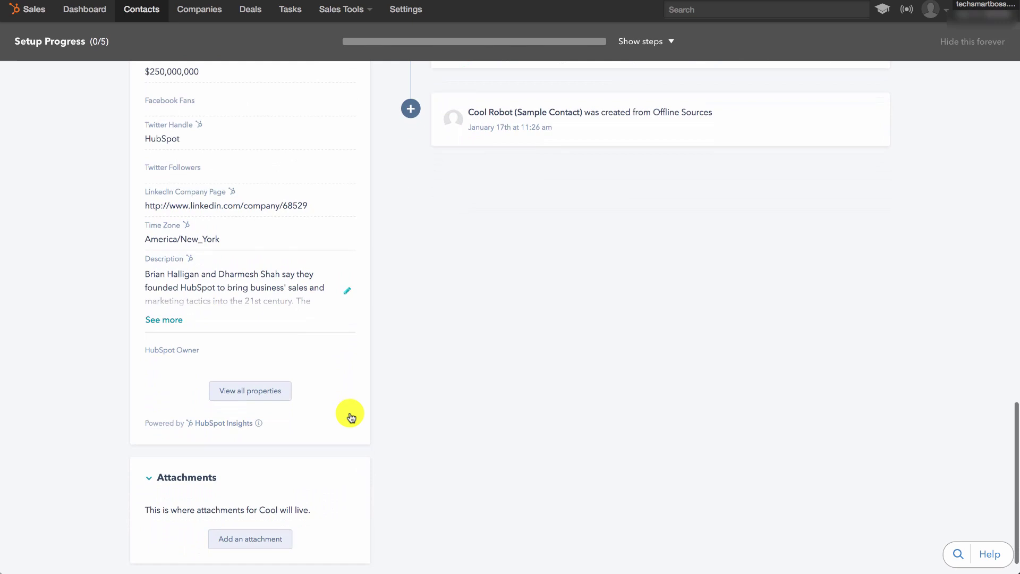
scroll(351, 417, "up", 10)
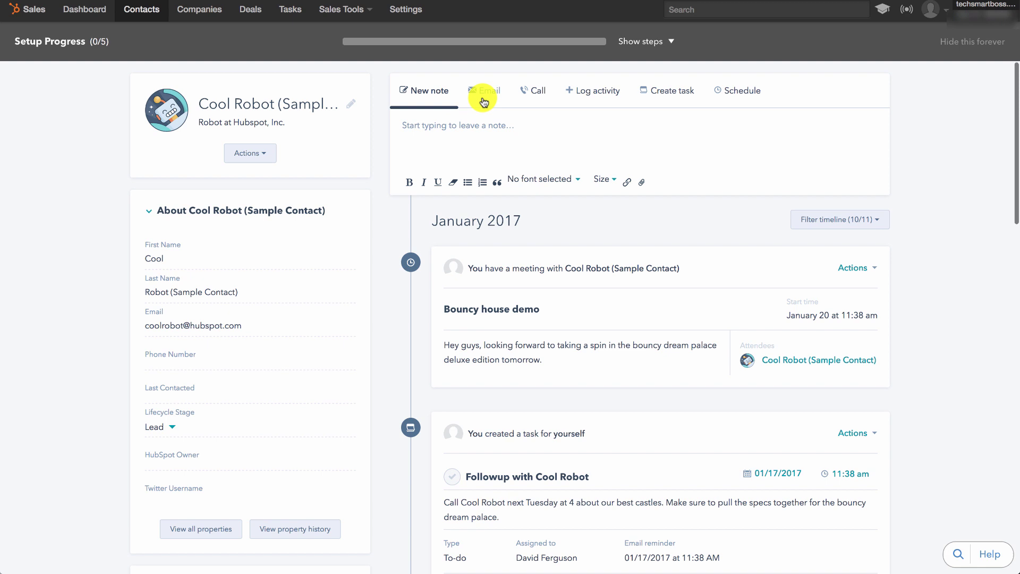
Step through the call, log-activity and task forms to reach the Schedule meeting form for Cool Robot.
left_click(538, 94)
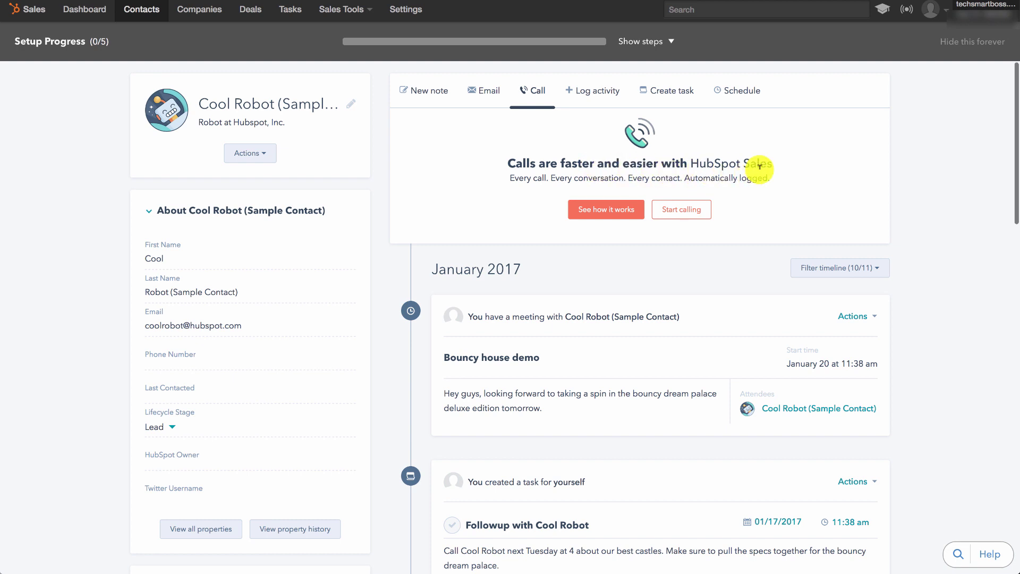
left_click(605, 94)
left_click(430, 129)
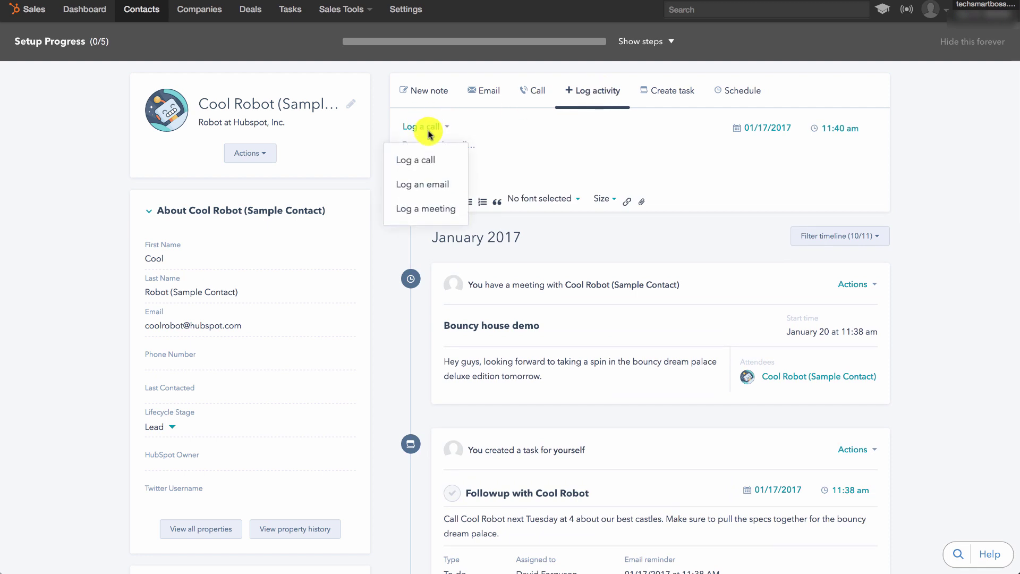
left_click(431, 159)
left_click(664, 93)
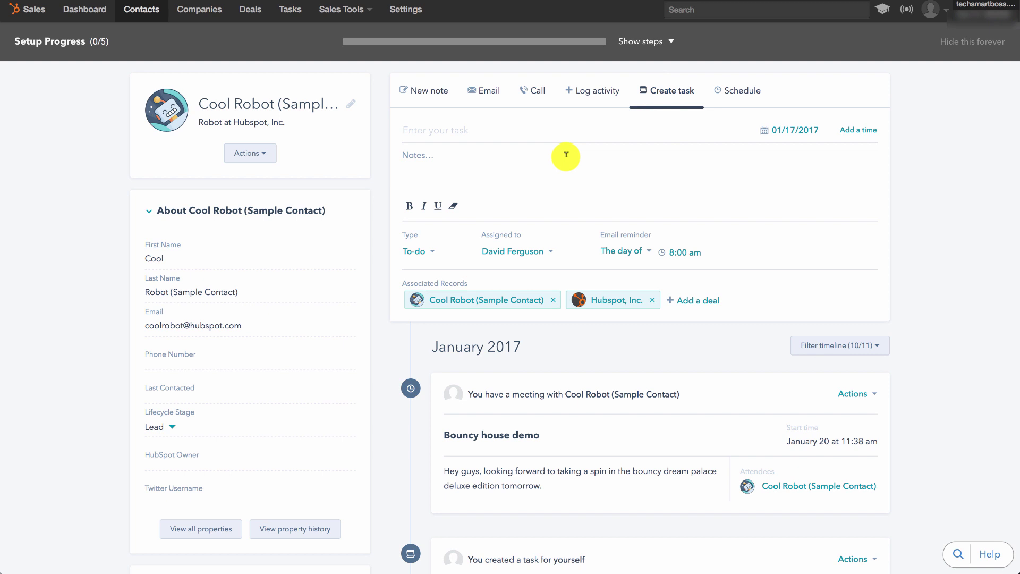
left_click(737, 90)
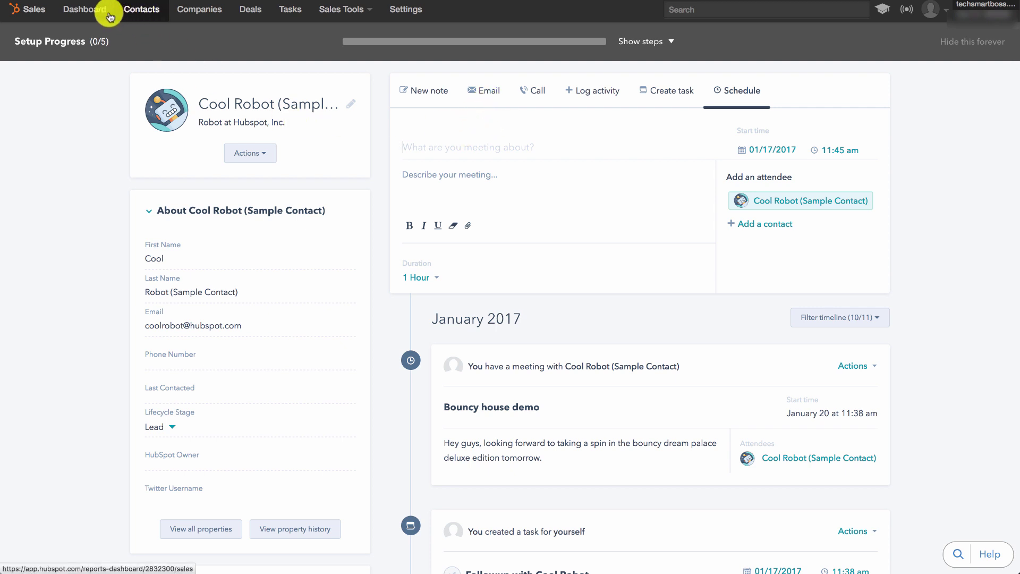
Open the Sales Dashboard, scroll its report cards, and check the Team members dropdown without changes.
left_click(84, 12)
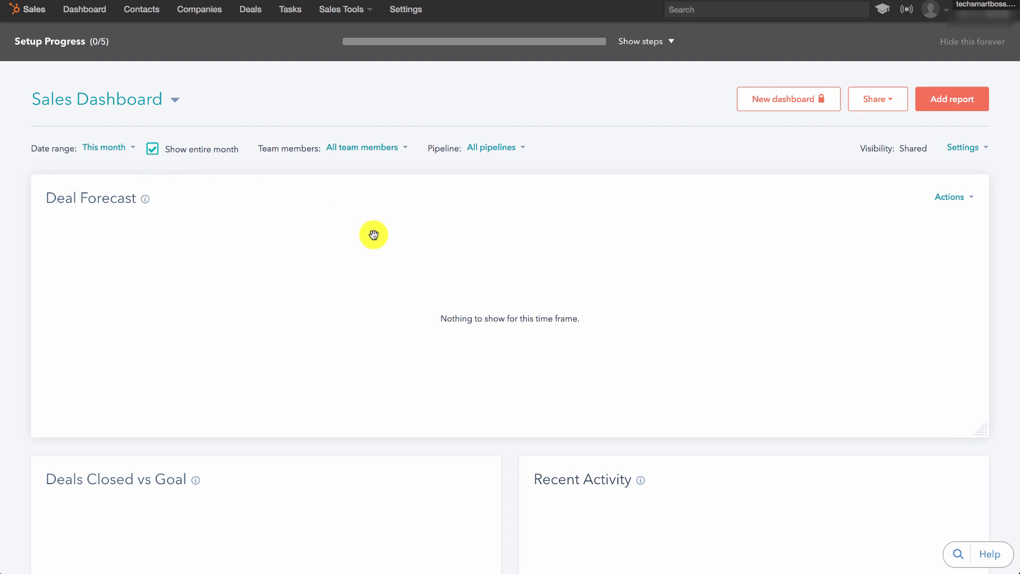
scroll(382, 266, "down", 3)
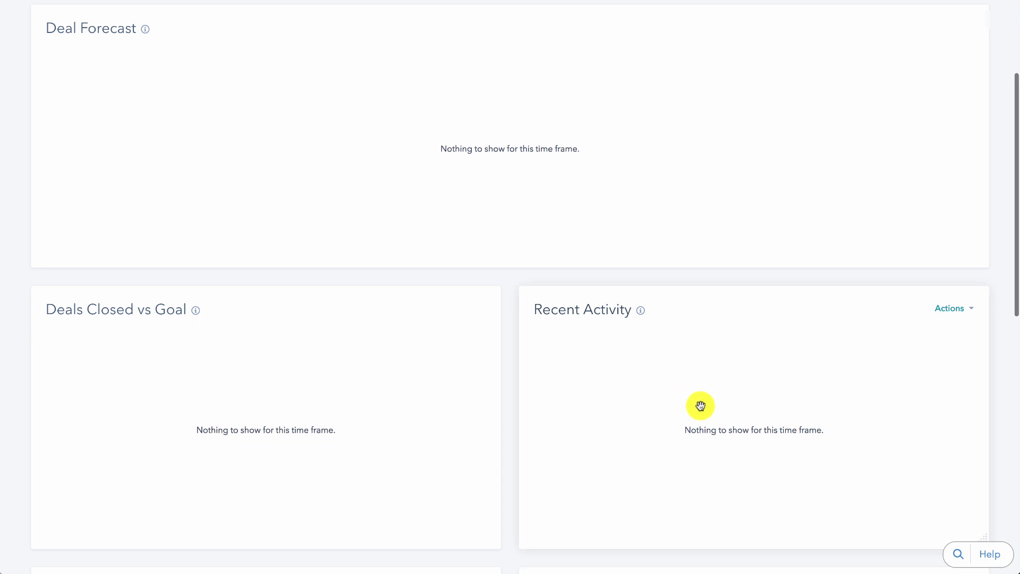
scroll(701, 406, "up", 1)
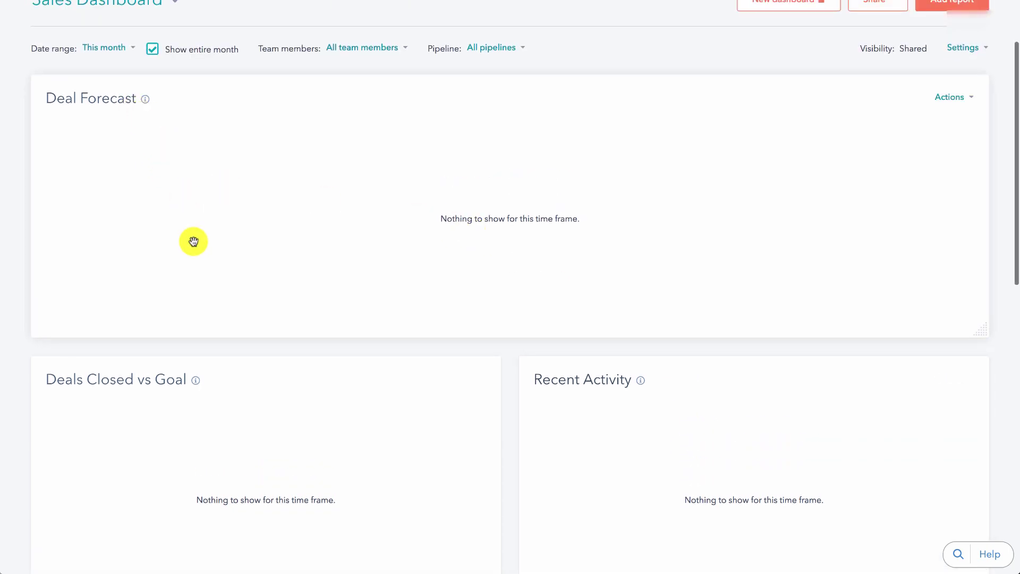
scroll(193, 241, "down", 8)
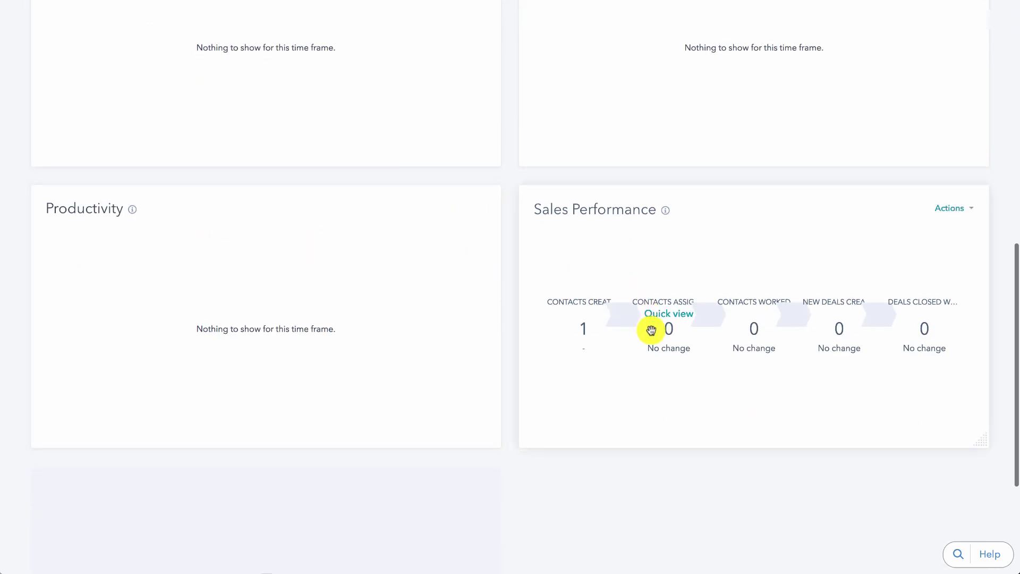
mouse_move(606, 347)
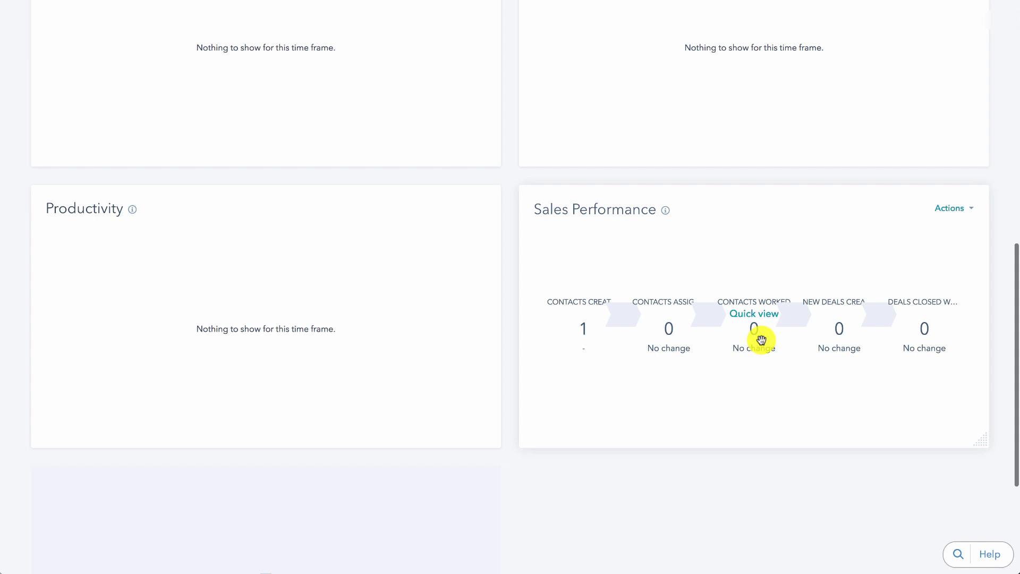
scroll(843, 341, "up", 15)
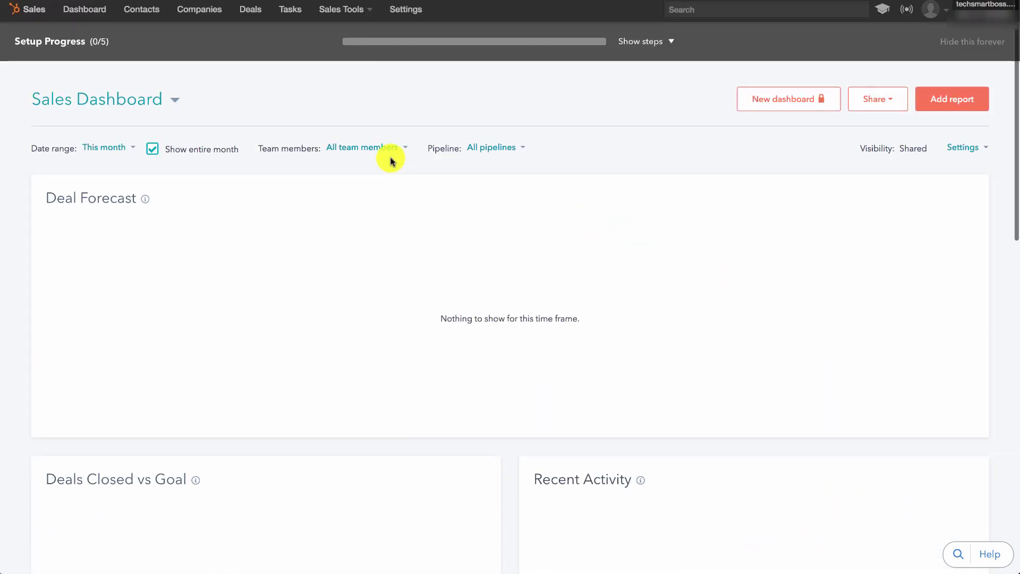
left_click(397, 154)
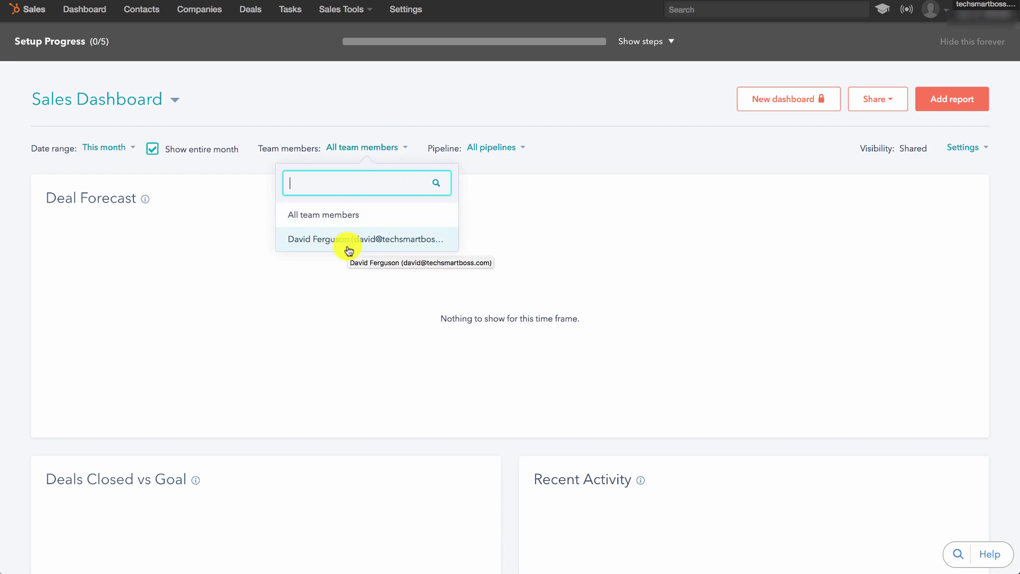
left_click(404, 152)
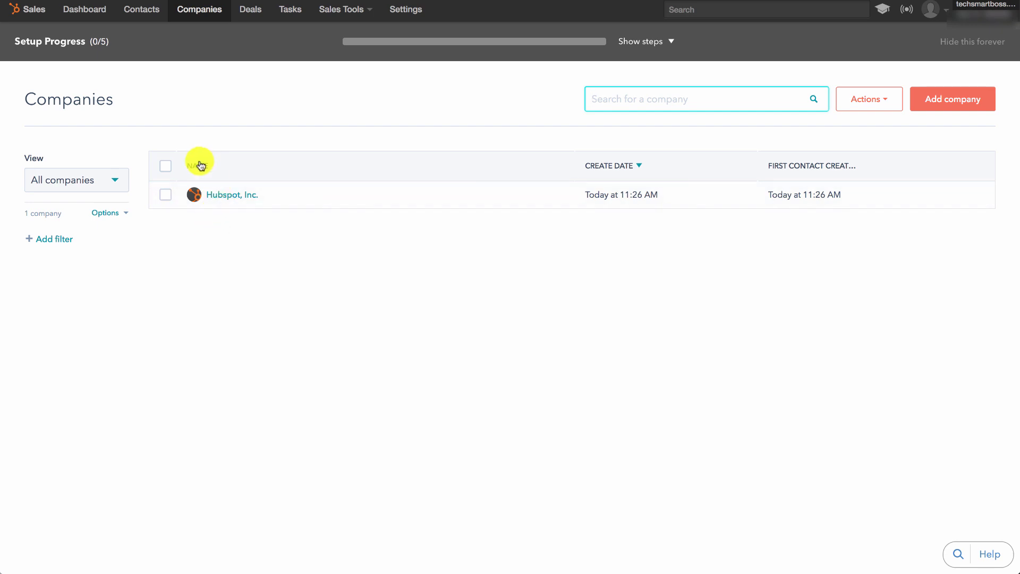
Switch to the Companies list to see the single Hubspot, Inc. record.
left_click(191, 44)
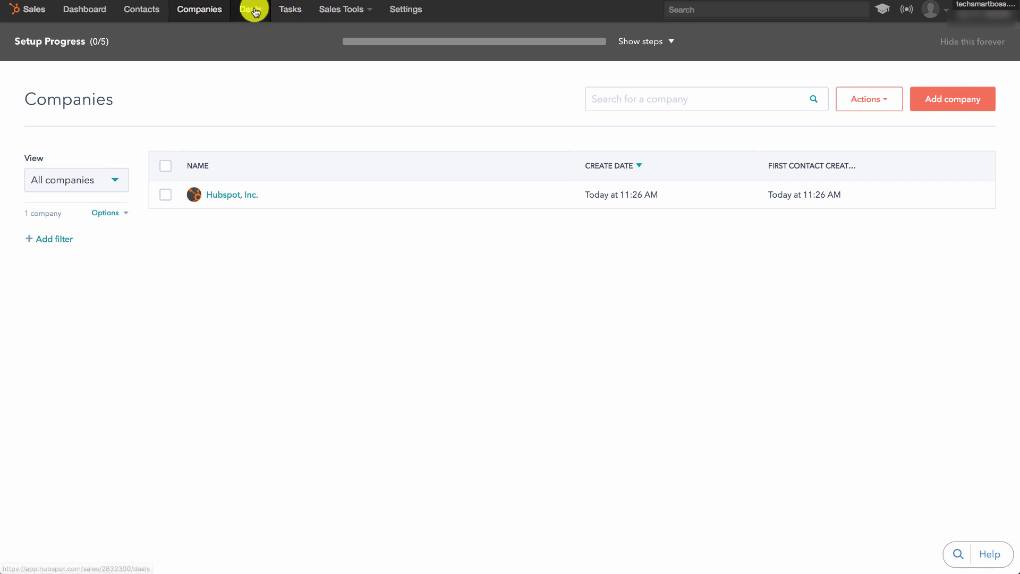
Open Deals, toggle between table and board views, and check the view options.
left_click(255, 12)
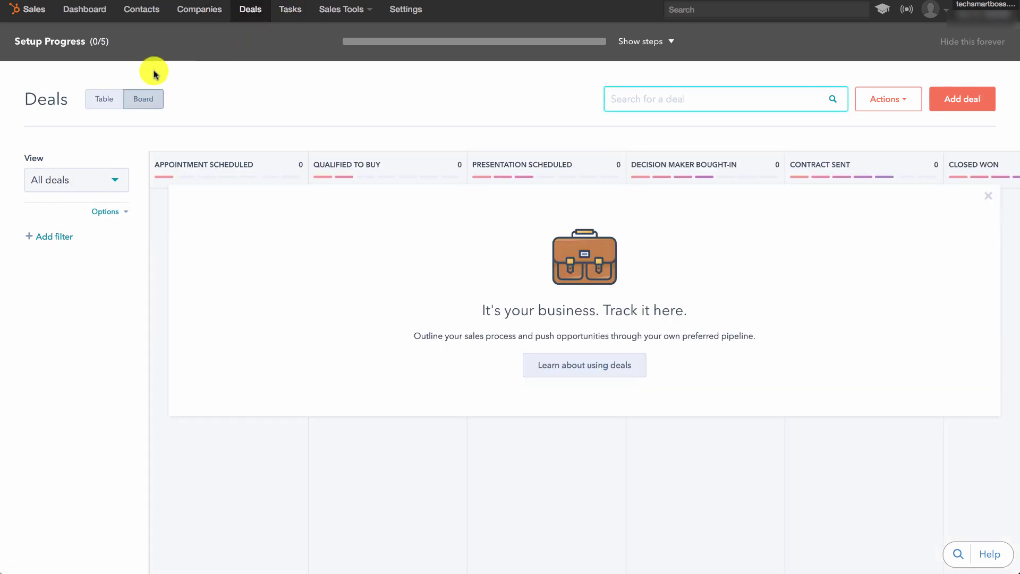
left_click(109, 99)
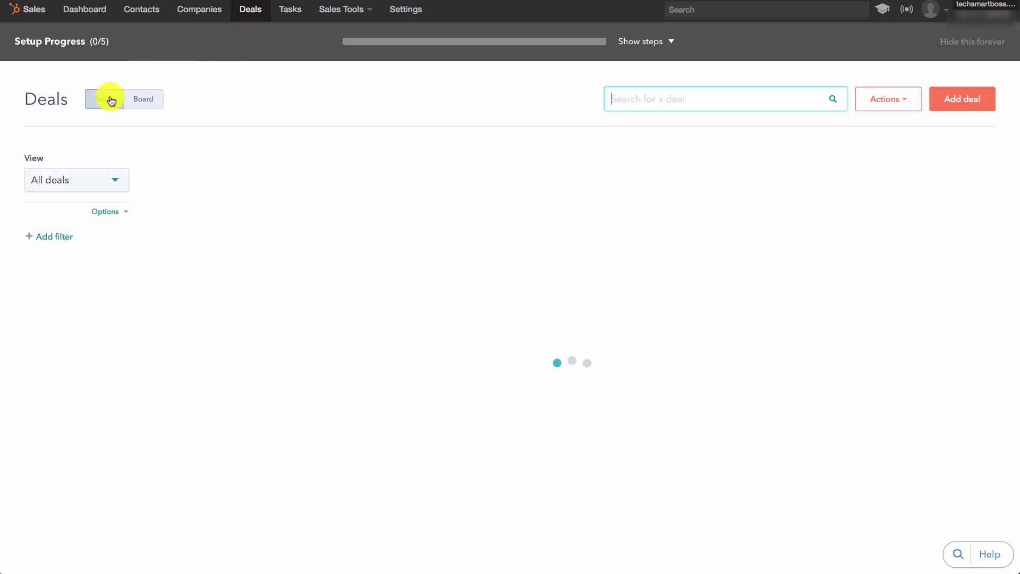
left_click(142, 99)
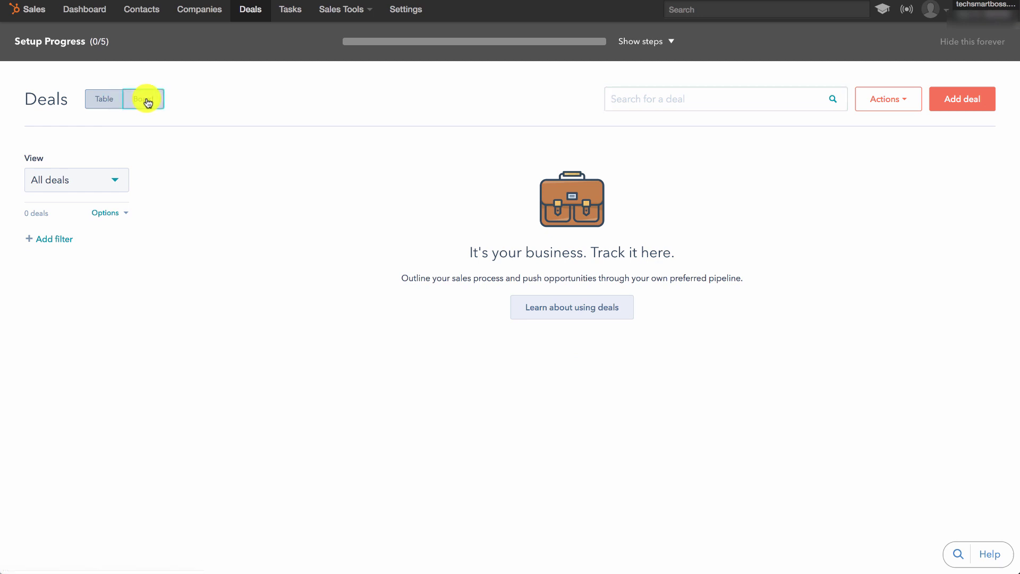
left_click(110, 212)
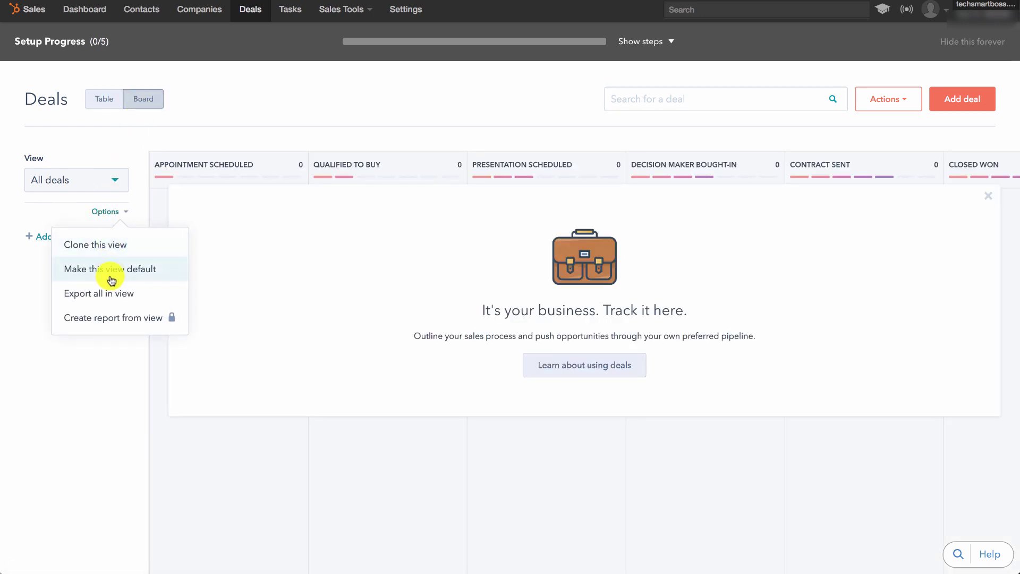
left_click(111, 211)
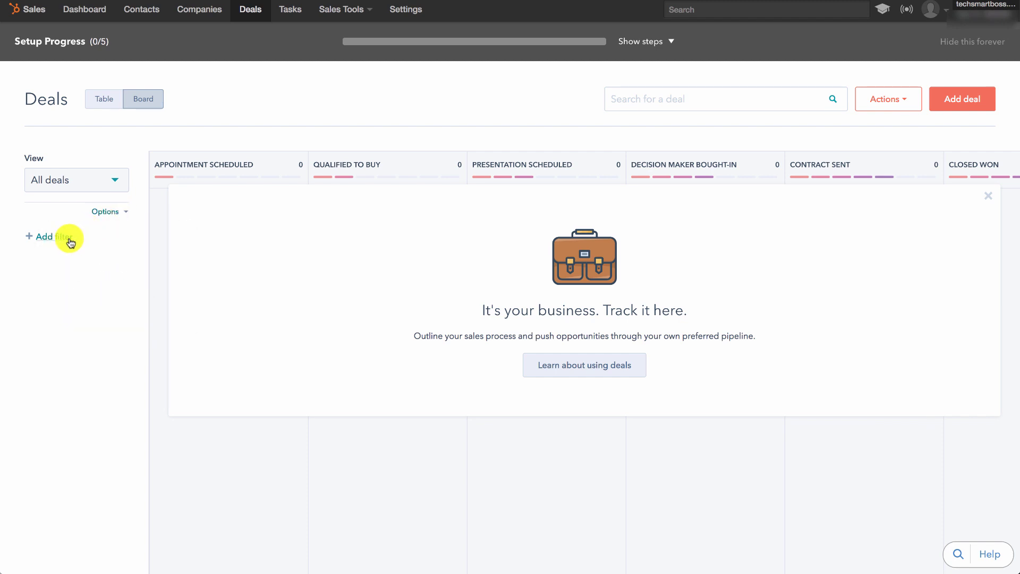
Try the deal filter, then open the Sales Pipeline's 7 deal stages in settings.
left_click(31, 241)
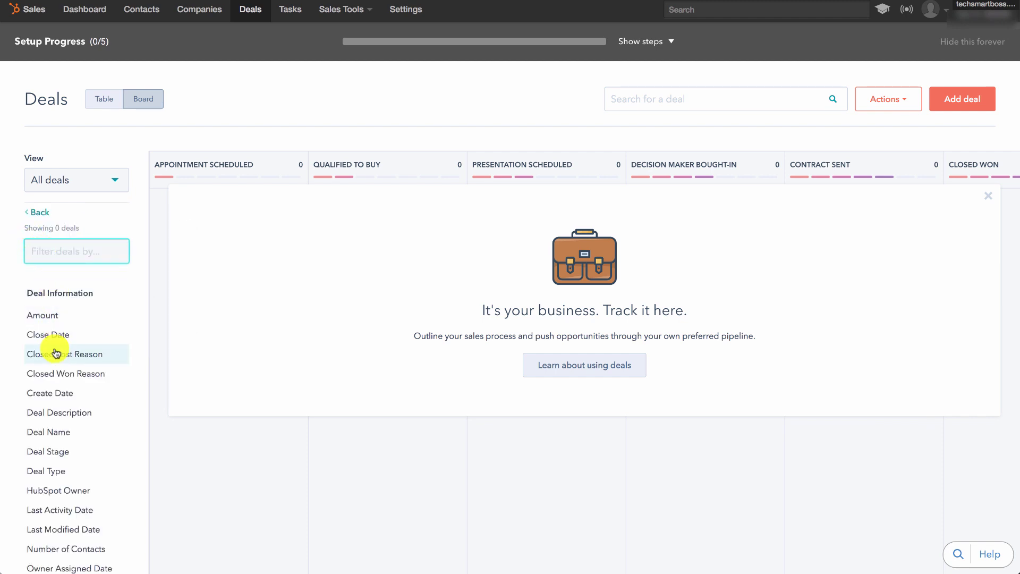
scroll(57, 353, "down", 1)
scroll(56, 353, "up", 1)
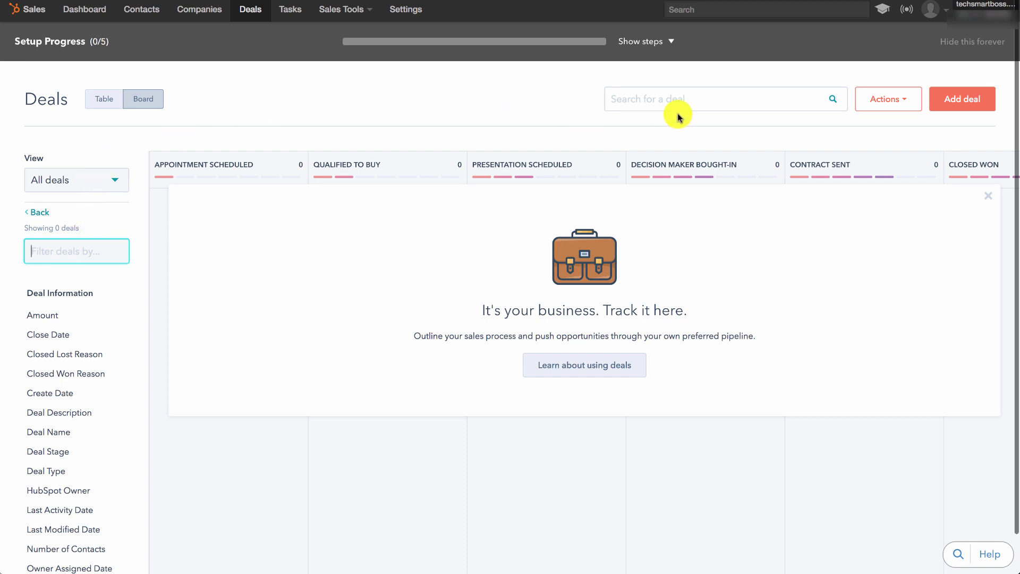
left_click(878, 111)
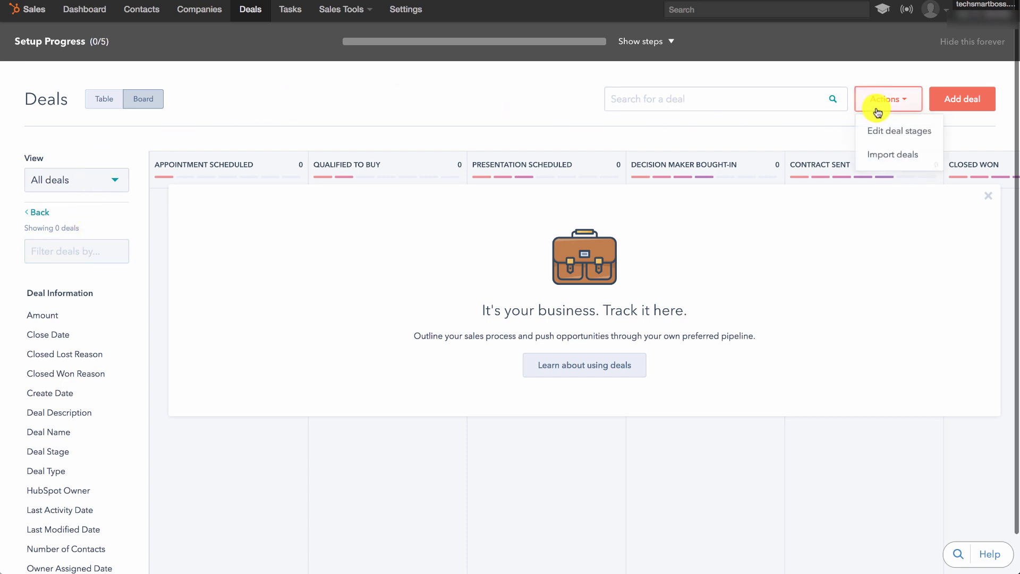
left_click(887, 135)
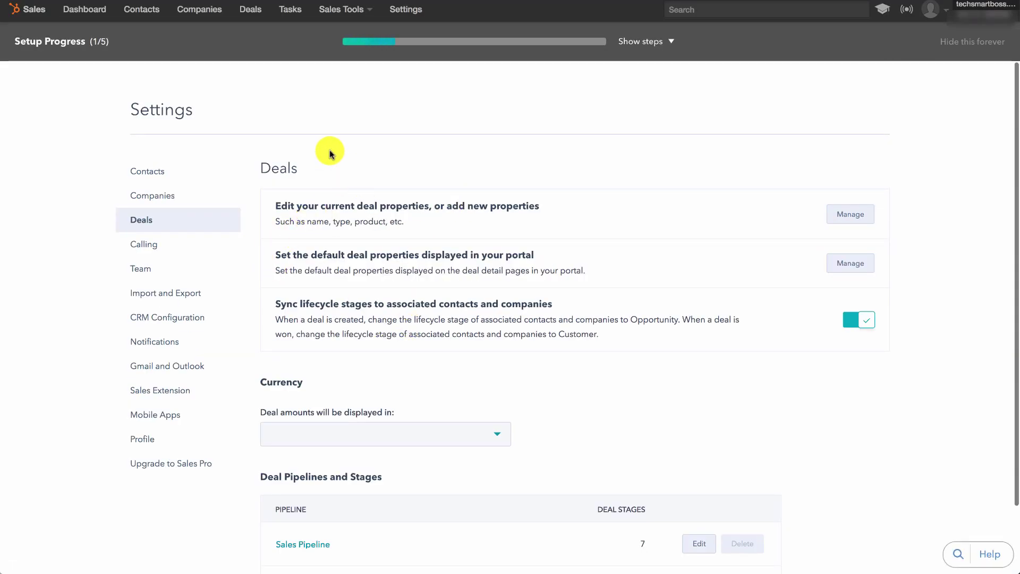
Show the empty task list as a table, then start and cancel a new task.
left_click(293, 10)
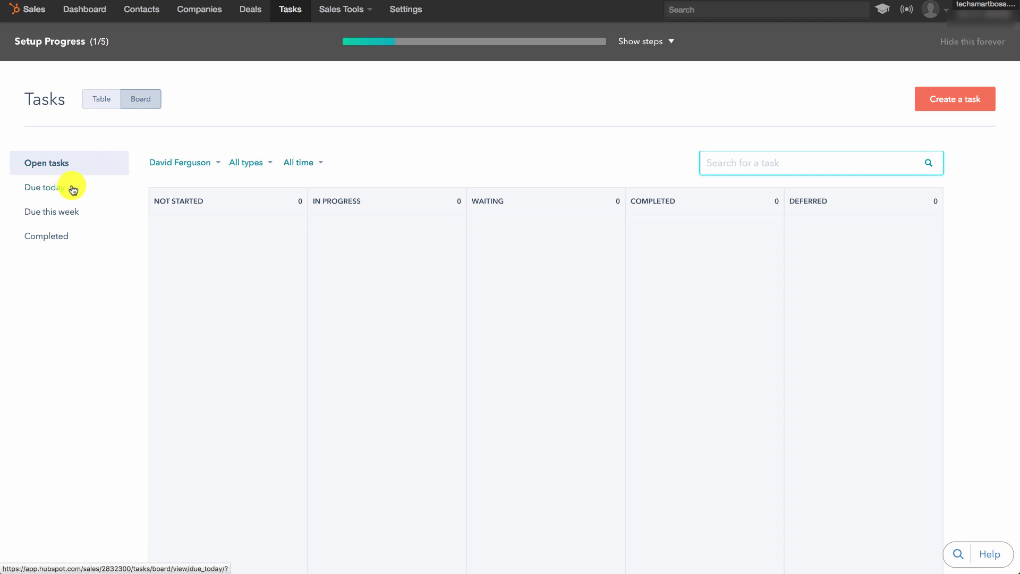
left_click(109, 106)
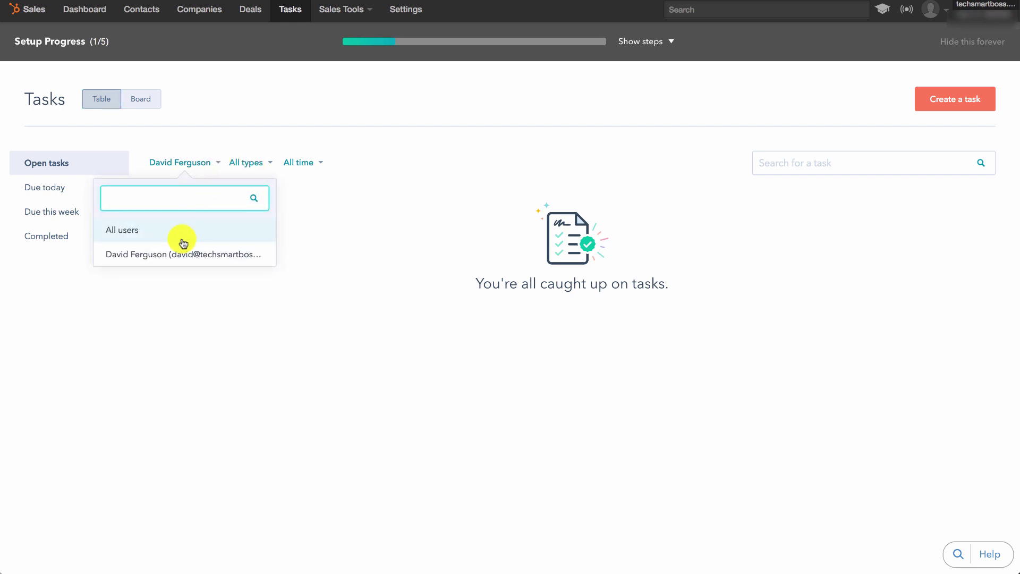
left_click(226, 166)
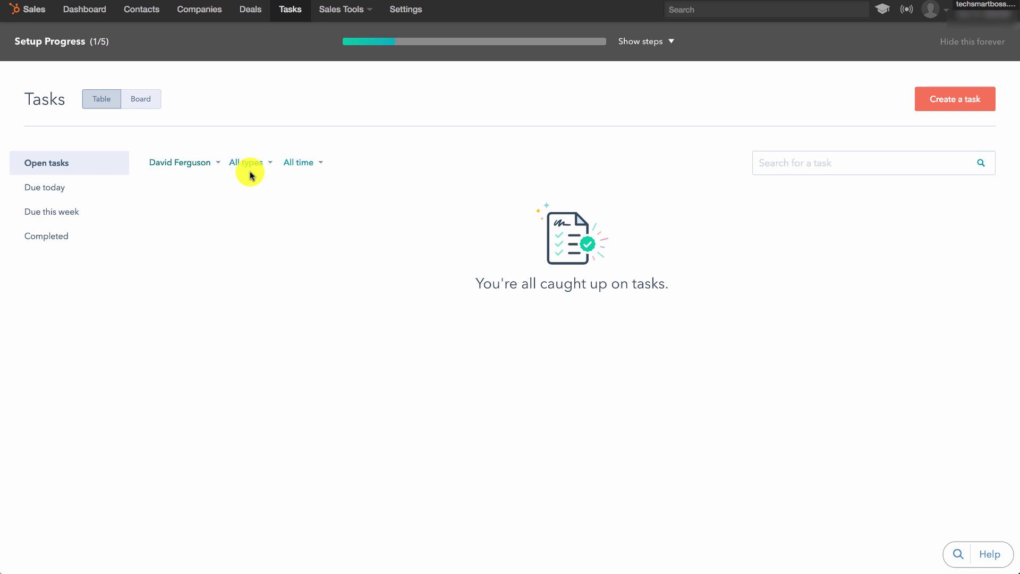
left_click(958, 102)
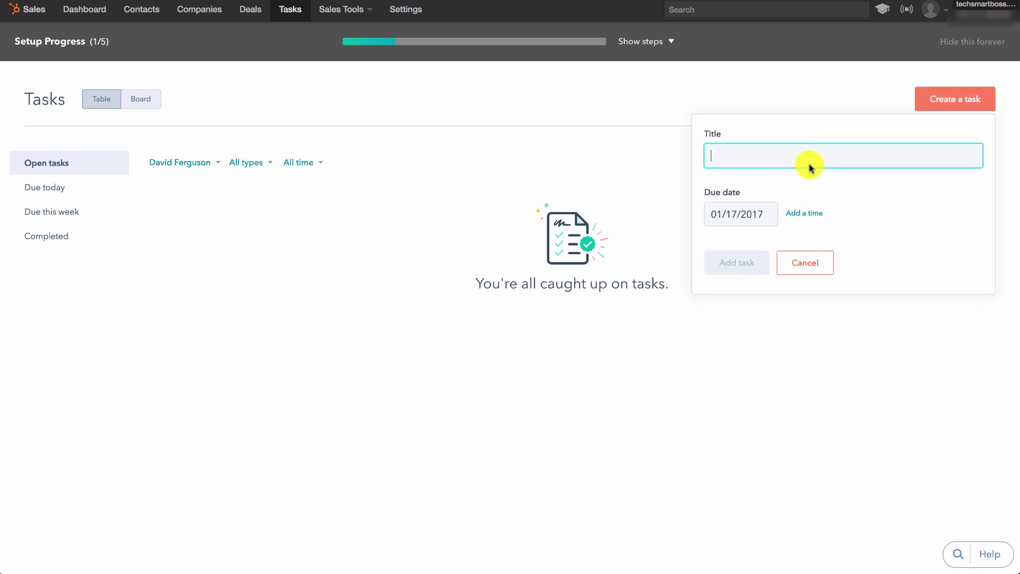
left_click(795, 256)
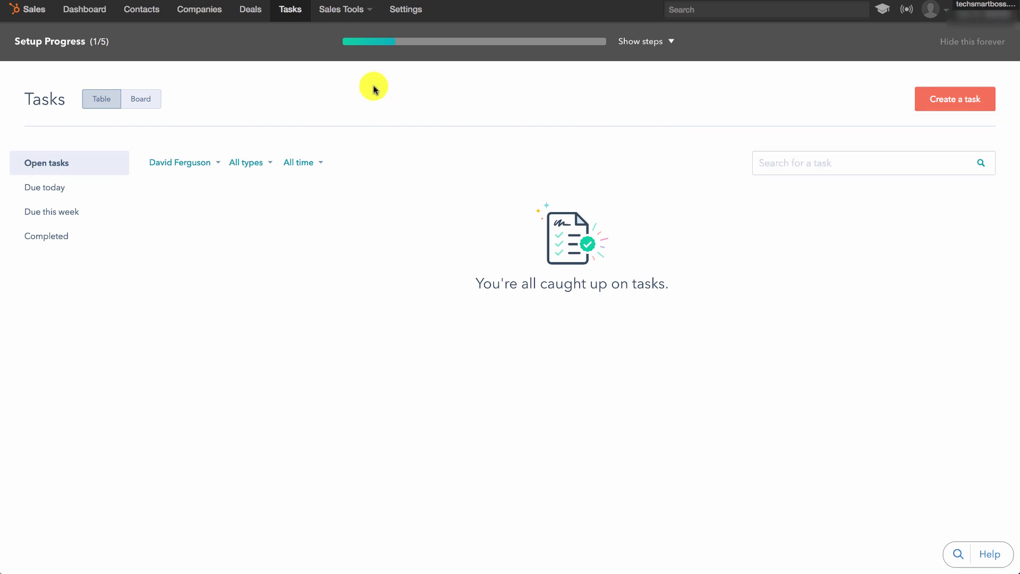
View Templates, then start an email to Cool Robot (Sample Contact), which needs Gmail or Outlook 365.
left_click(360, 12)
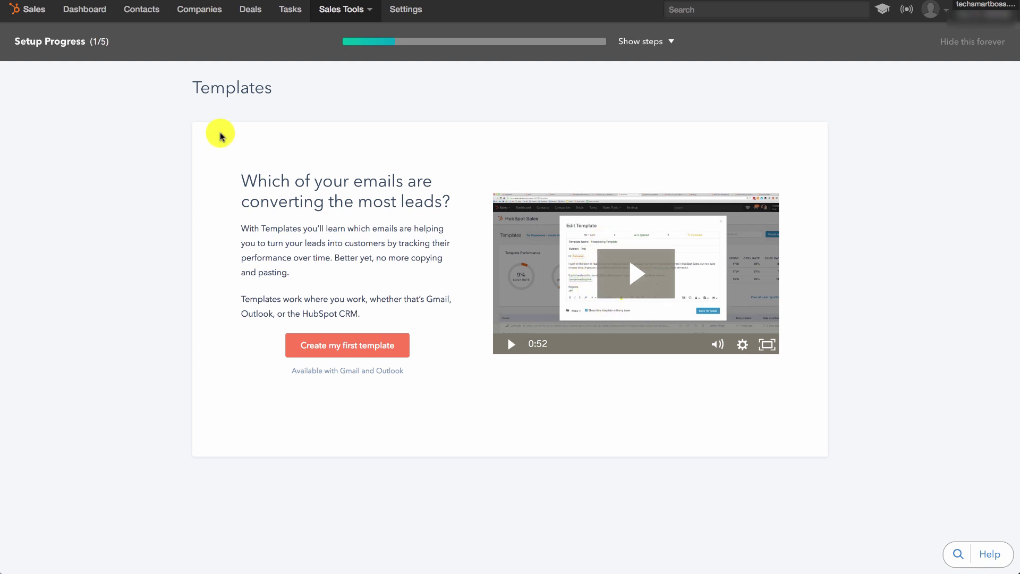
left_click(154, 11)
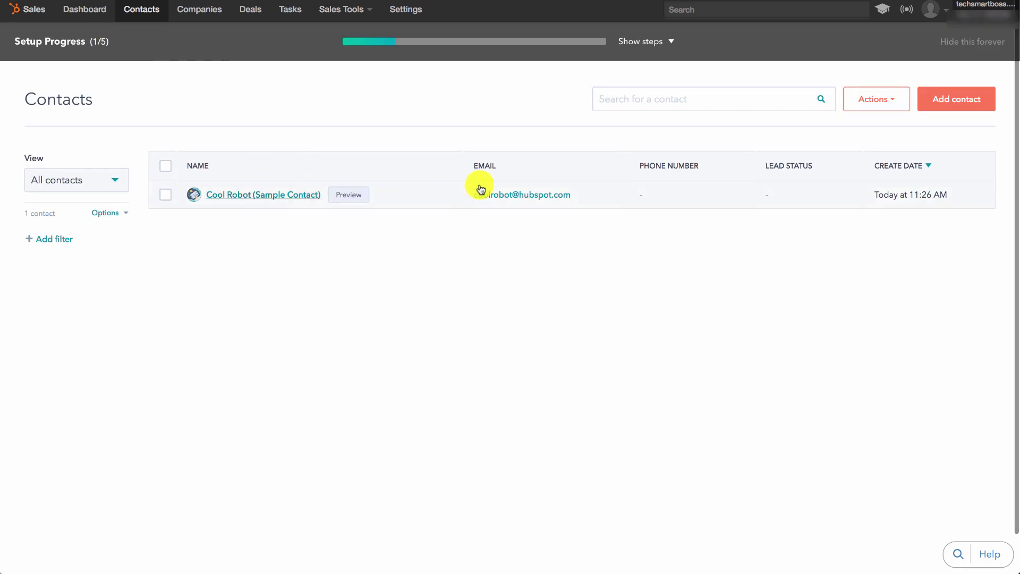
left_click(478, 194)
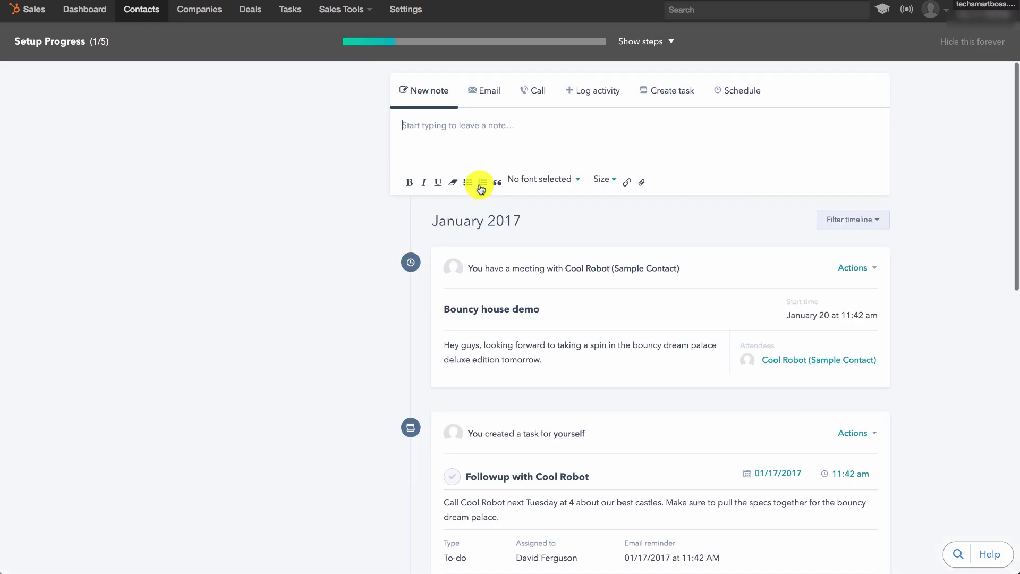
left_click(487, 93)
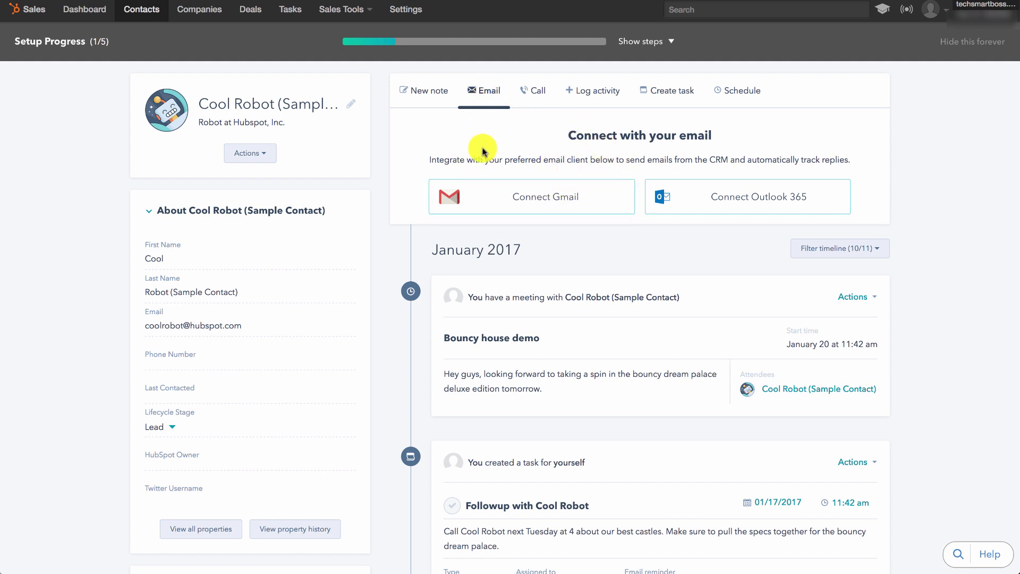
left_click(352, 10)
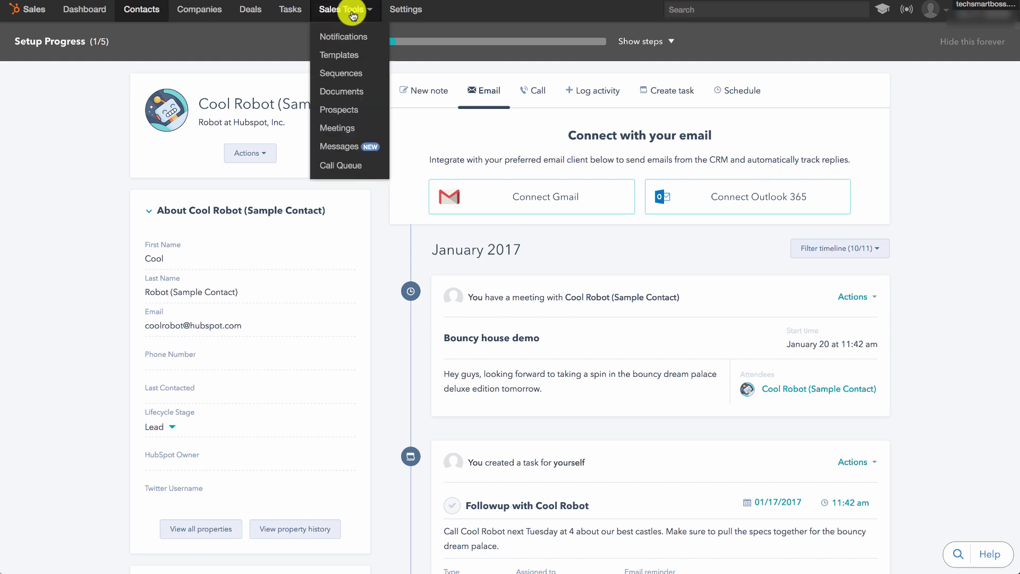
Visit Sequences and Documents, then the Prospects Visits page showing 0 visits.
left_click(345, 75)
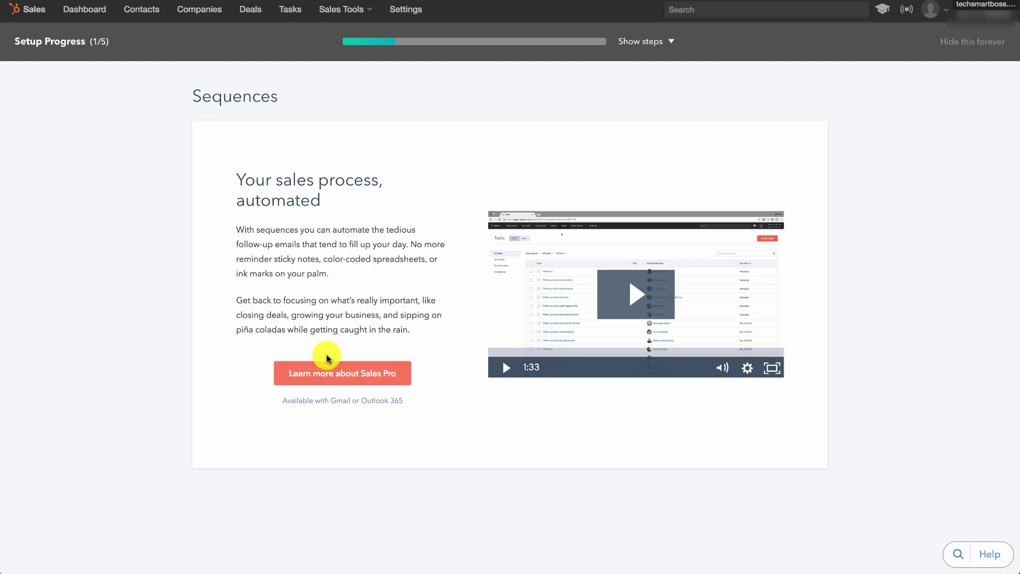
left_click(370, 10)
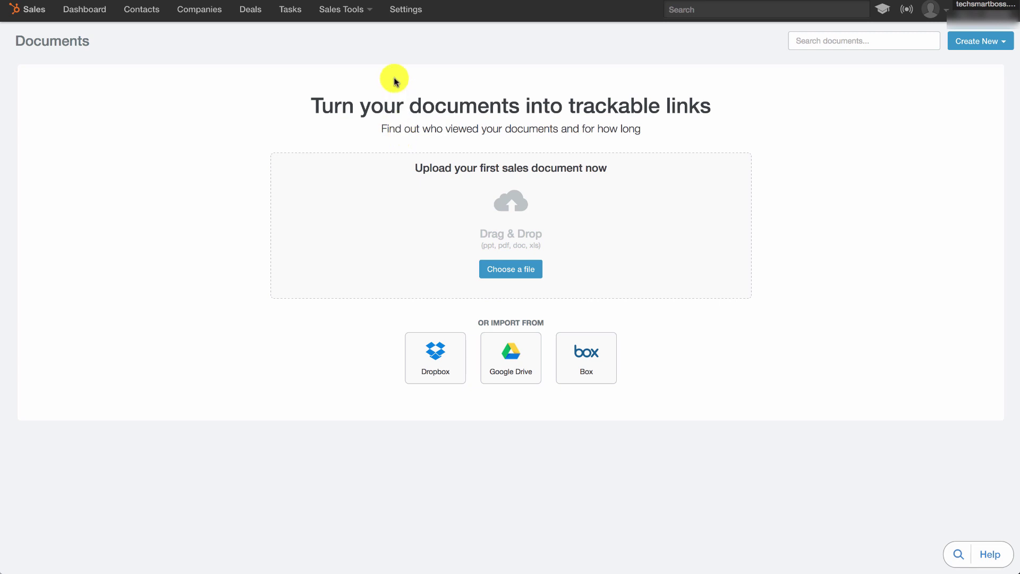
left_click(355, 9)
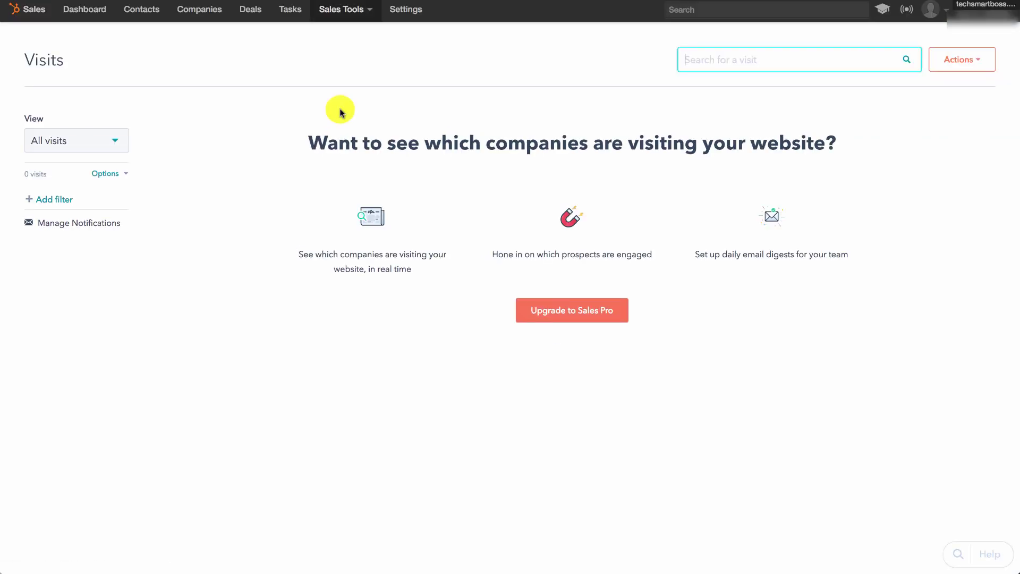
Go to the Meetings page, a Pro feature offered at $50/user/month.
left_click(359, 18)
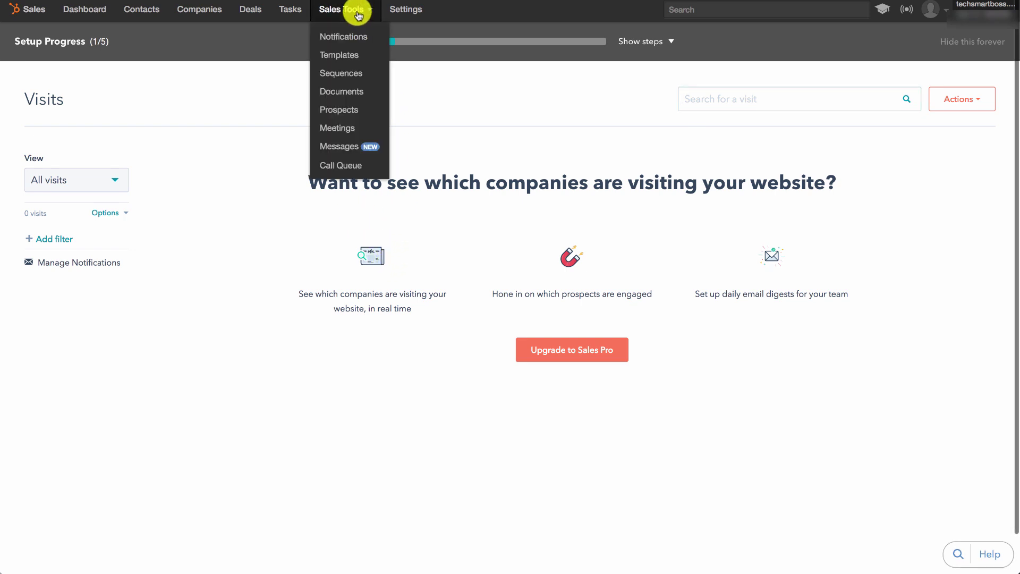
left_click(345, 133)
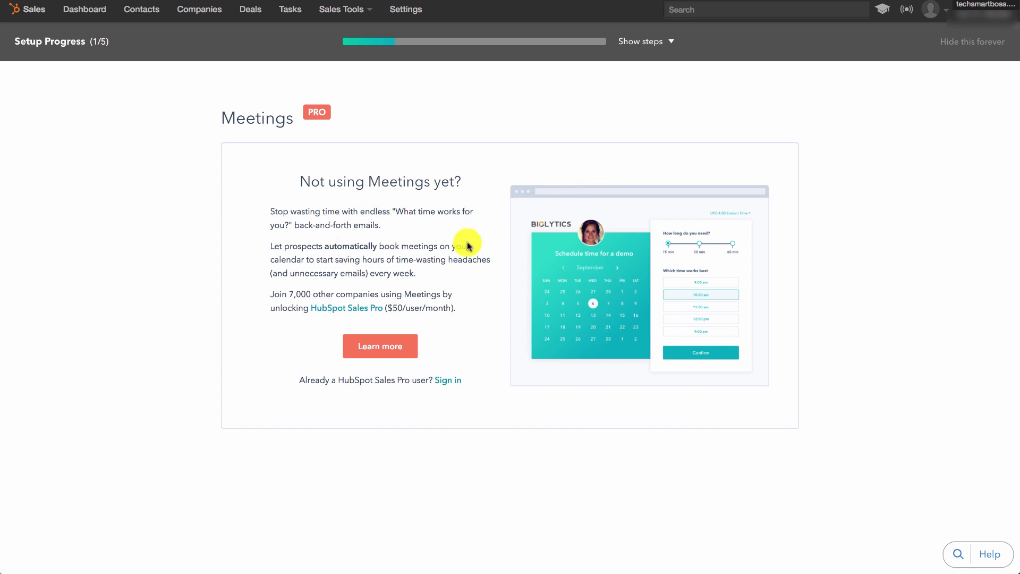
left_click(356, 14)
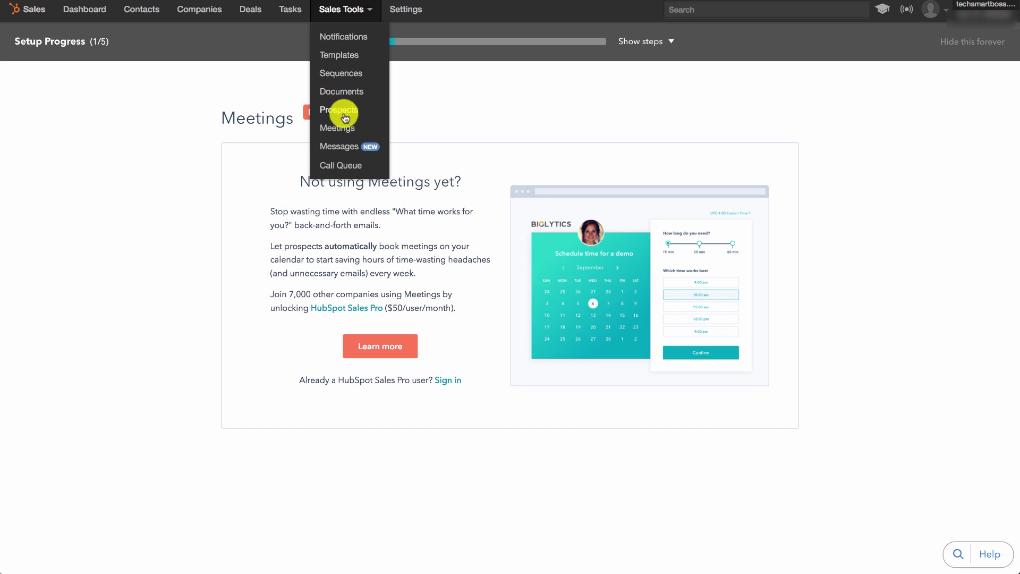
Browse the Coming Soon Messages page, then move to the Call Queue with 0 contacts.
left_click(346, 150)
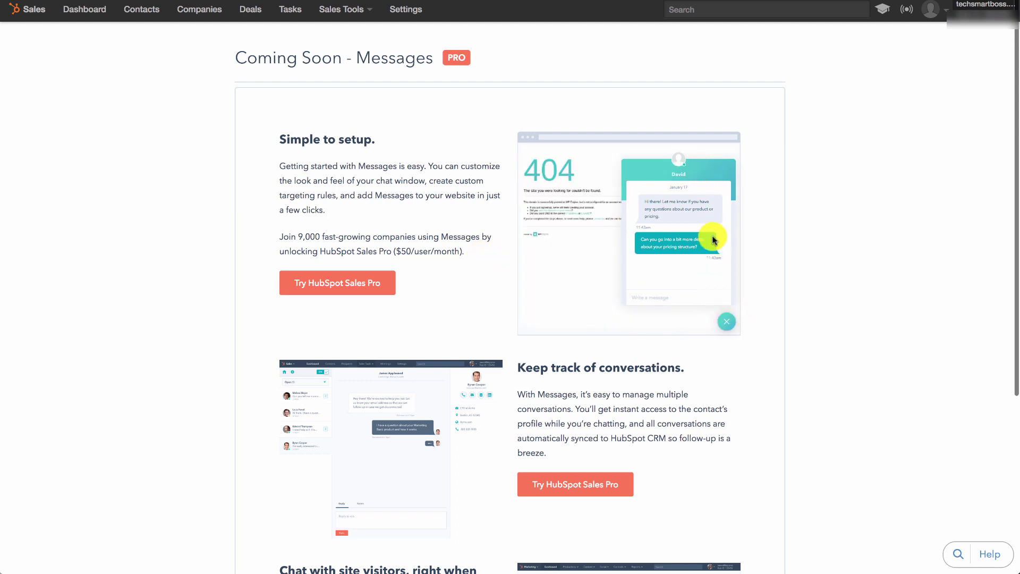
scroll(655, 340, "down", 3)
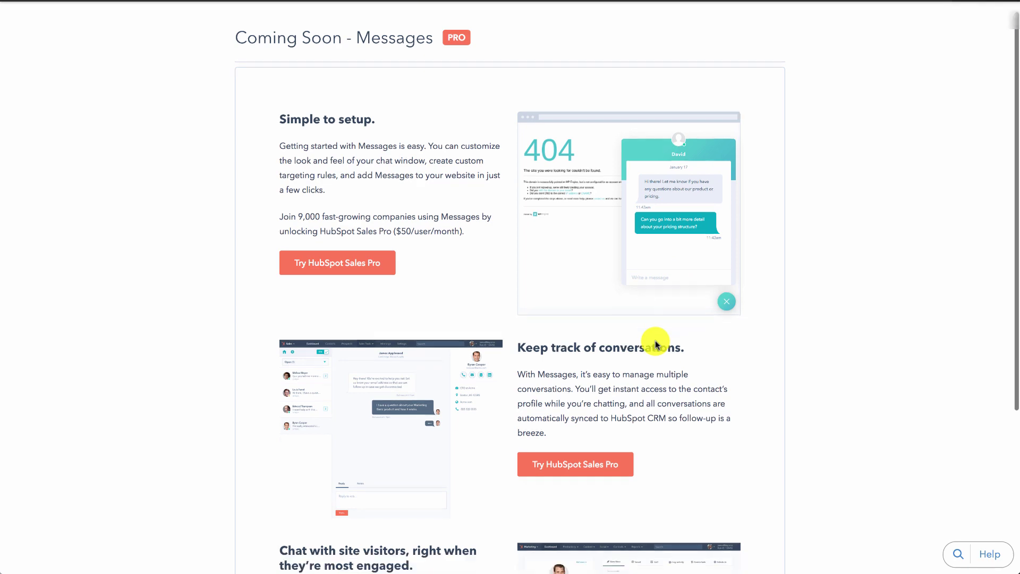
scroll(655, 341, "down", 2)
scroll(656, 342, "up", 5)
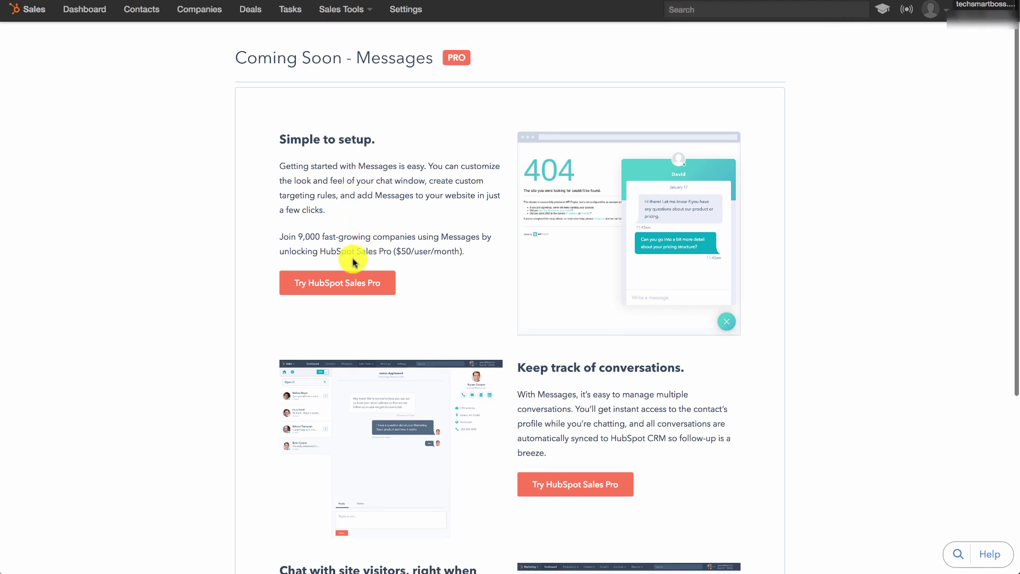
left_click_drag(337, 250, 427, 250)
left_click(410, 234)
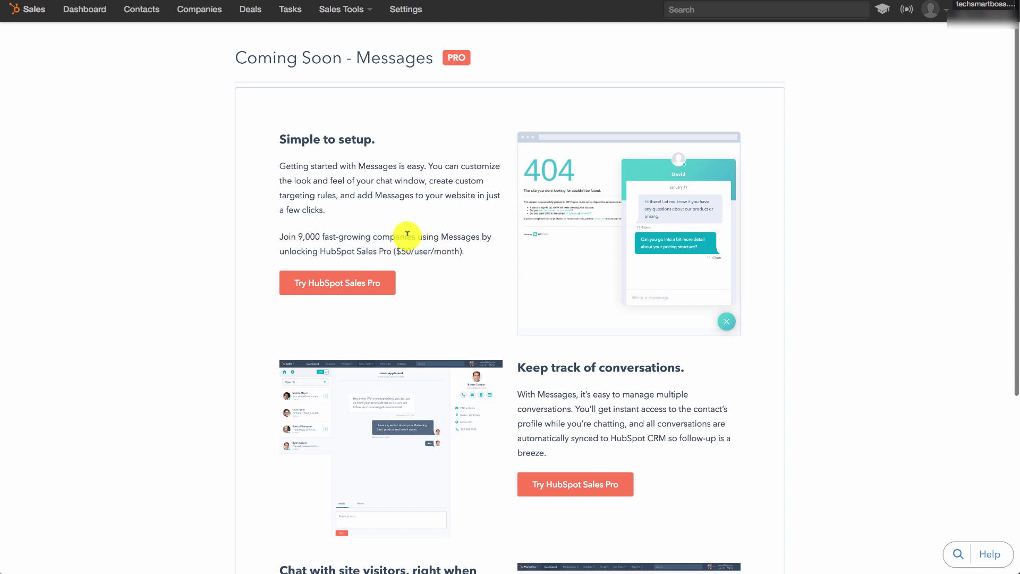
left_click(358, 18)
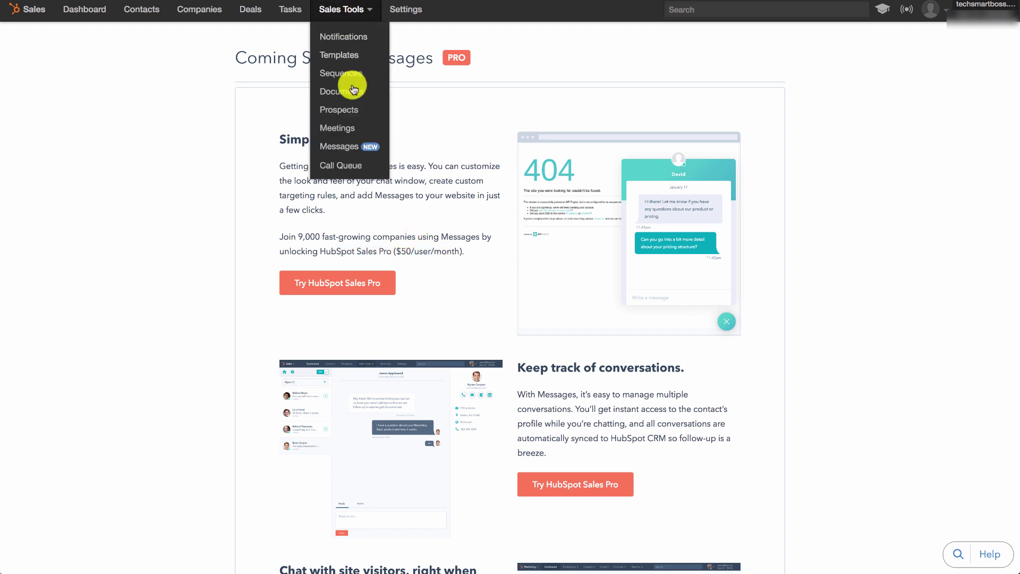
left_click(340, 166)
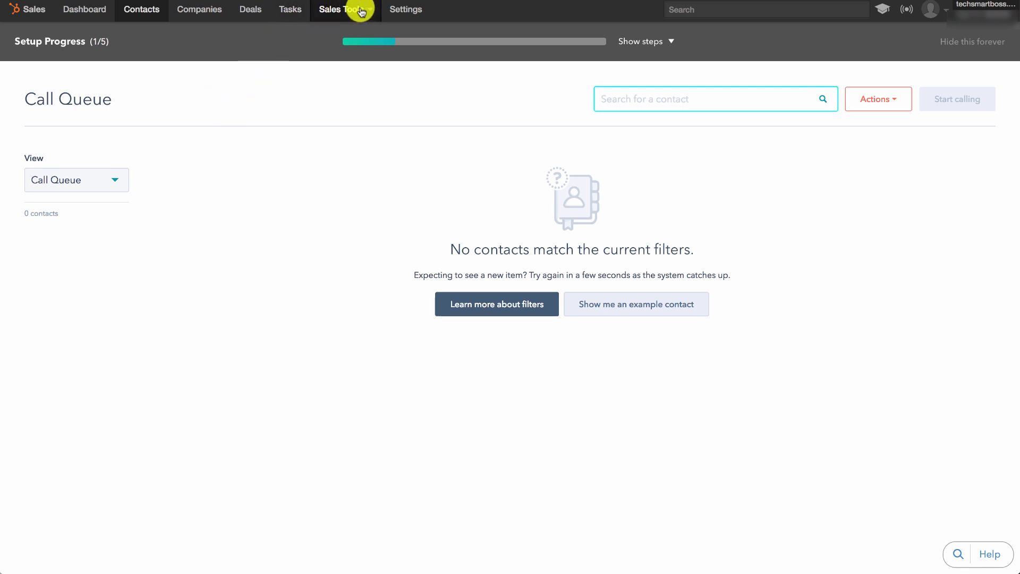
Open Settings on the Contacts section with property management and ownership sync options.
left_click(361, 10)
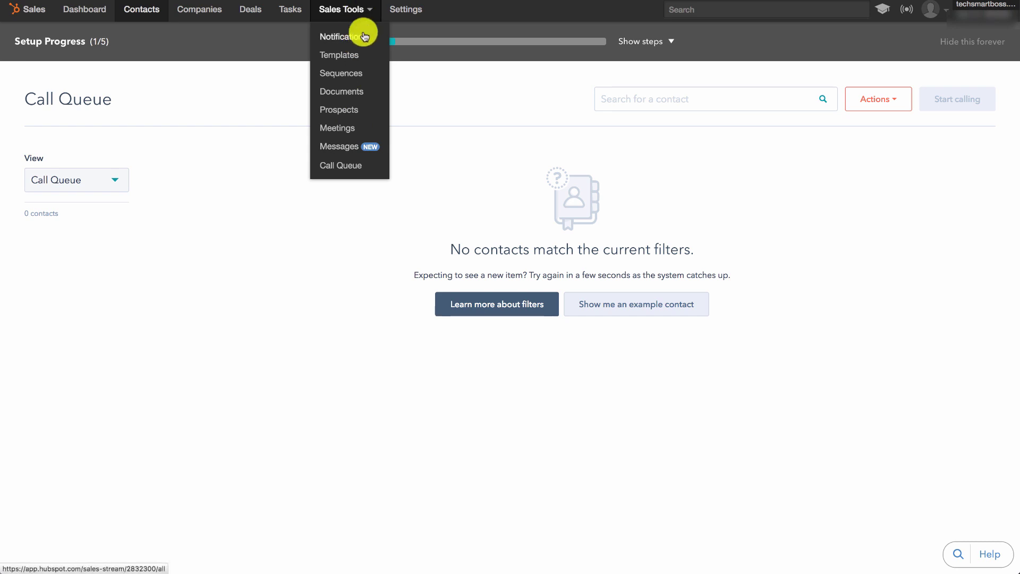
left_click(414, 13)
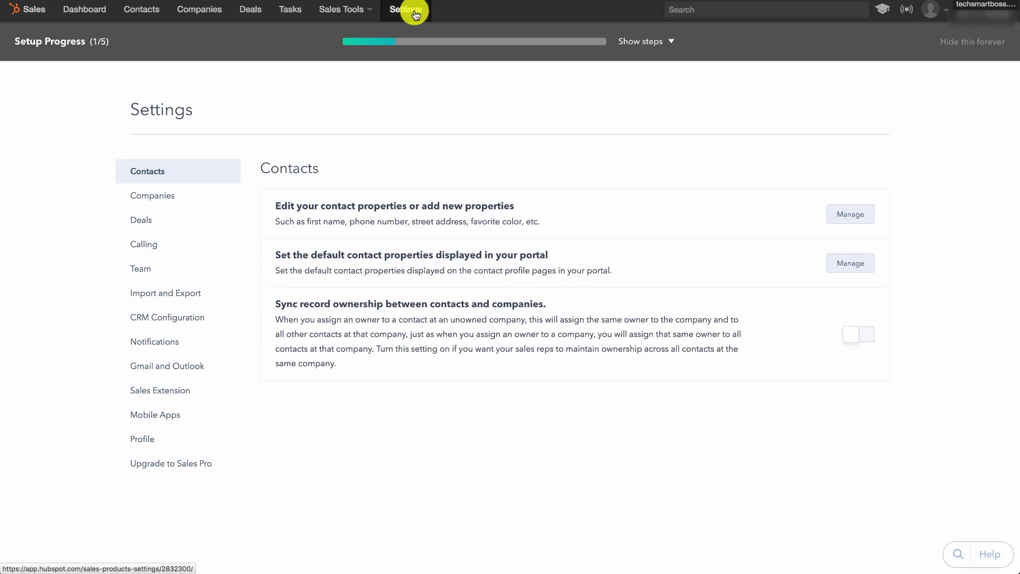
left_click(353, 10)
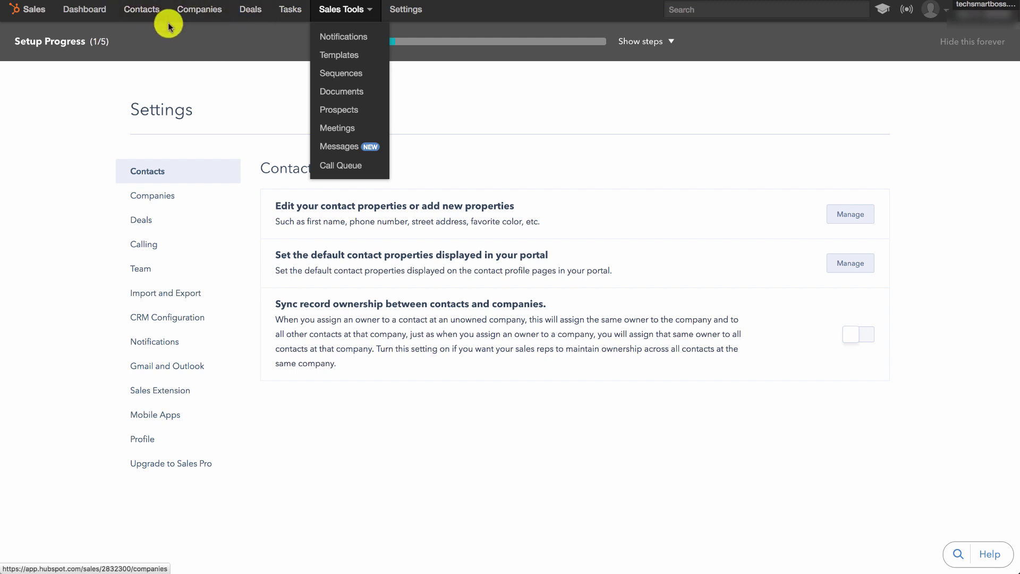
left_click(258, 102)
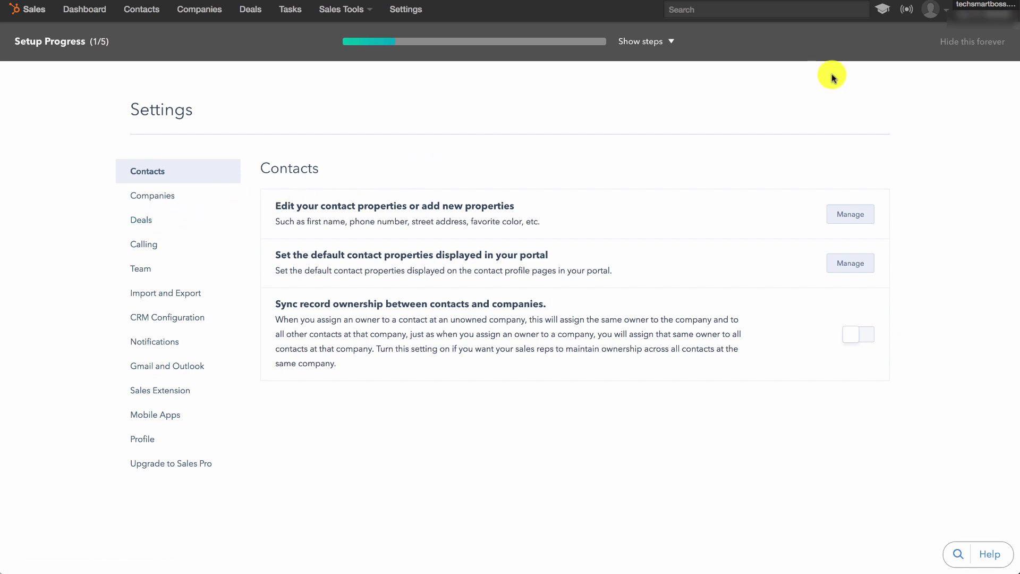
left_click(882, 12)
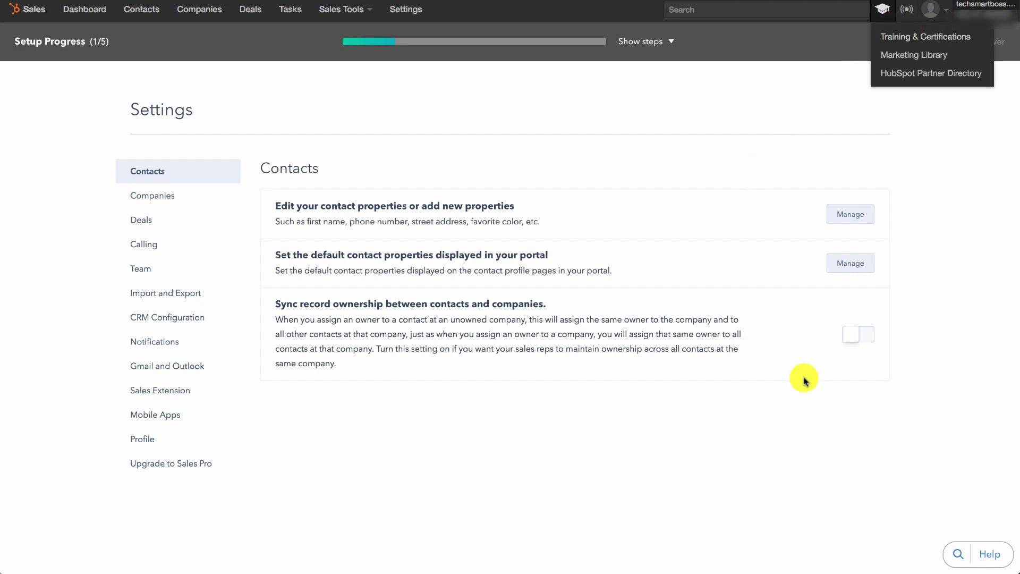
left_click(816, 446)
left_click(983, 556)
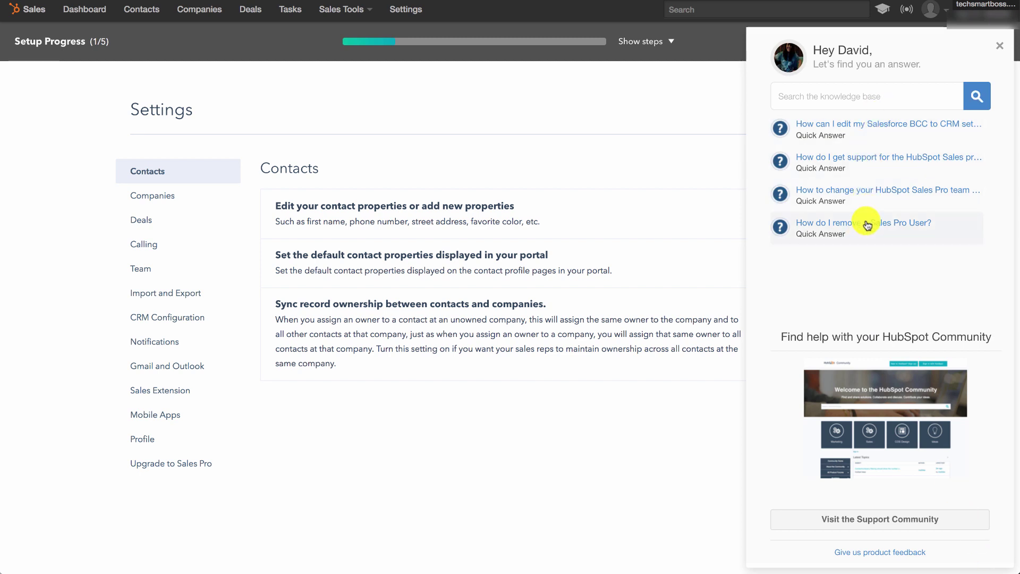
left_click(894, 525)
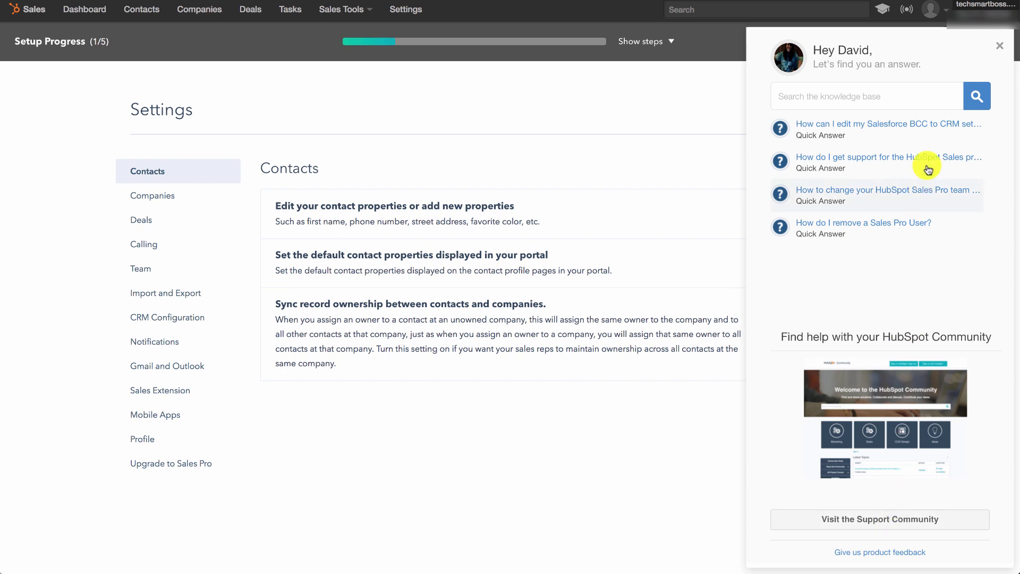
left_click(1003, 44)
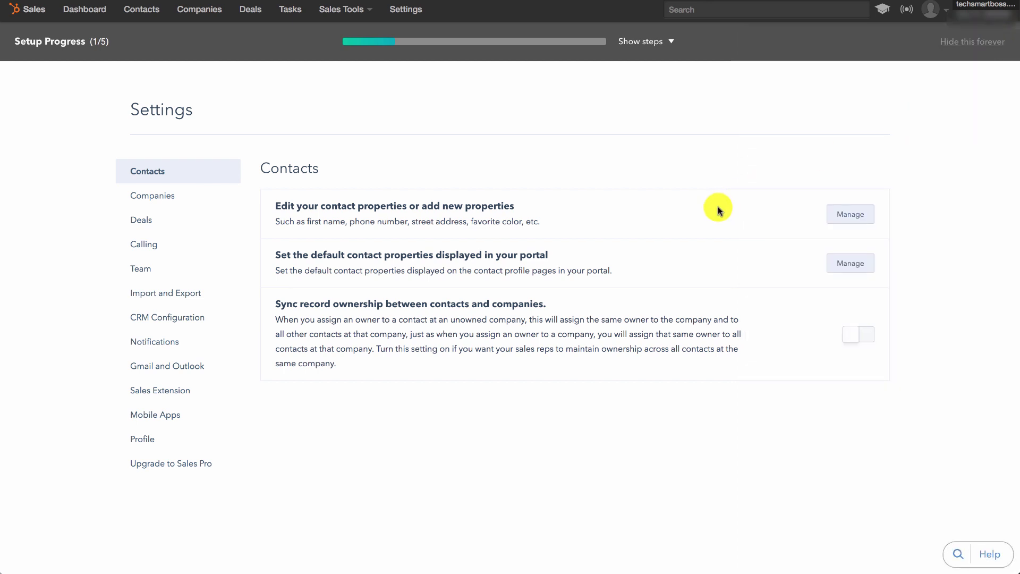